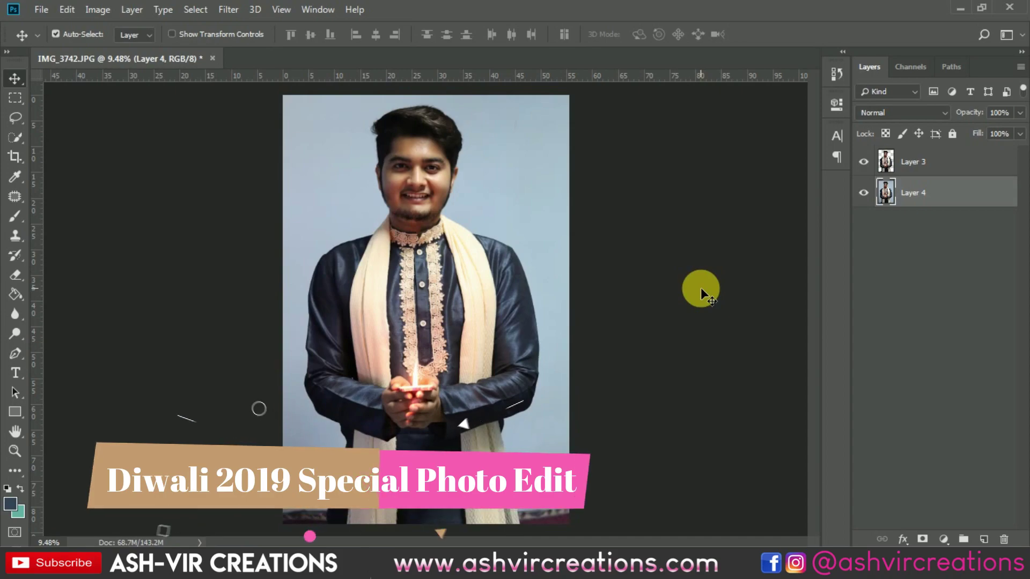
- Apply a 4:5 (8:10) crop whose frame extends beyond the photo, repositioning the portrait inside it
scroll(700, 288, down, 1)
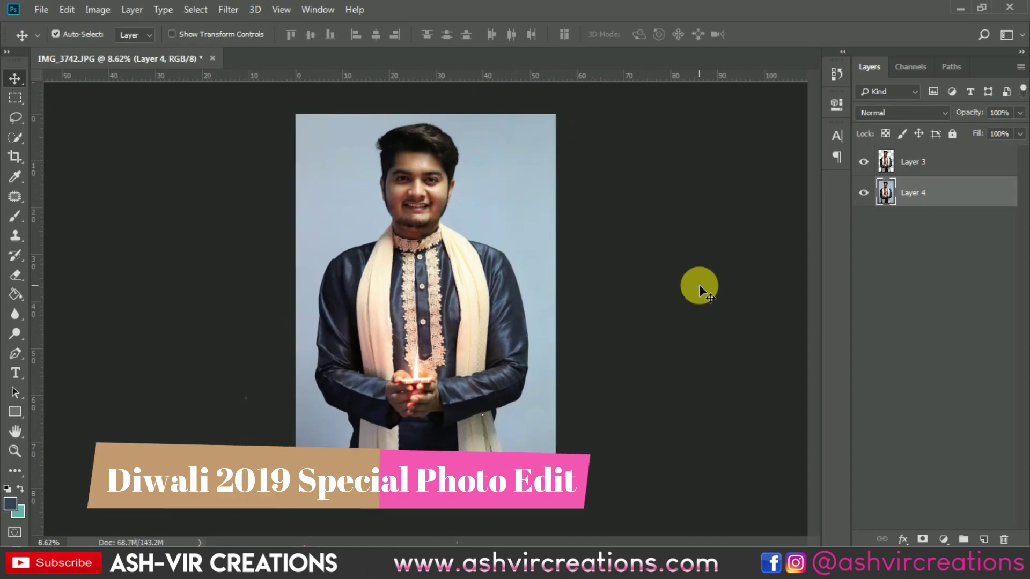
click(15, 154)
click(102, 35)
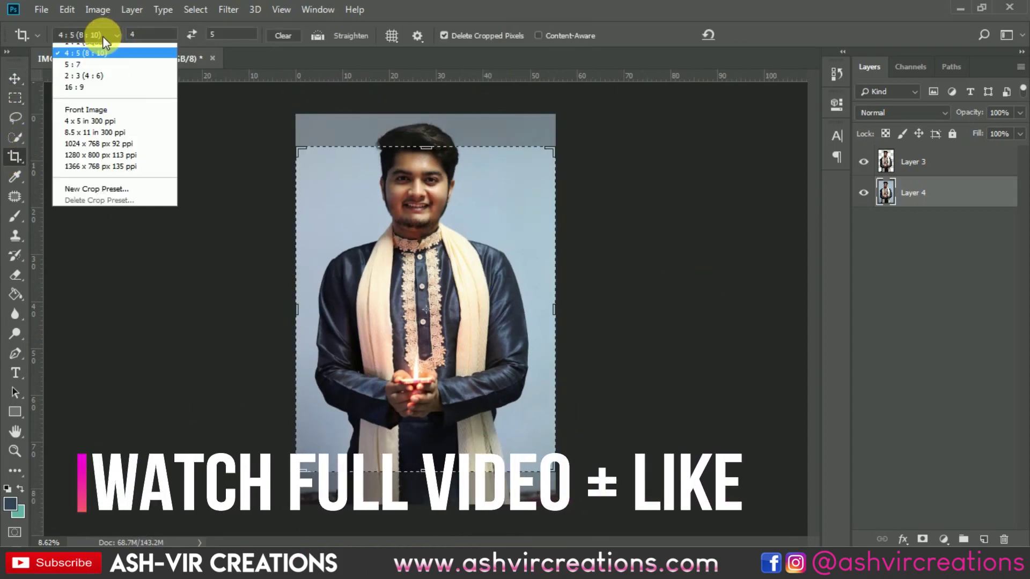
click(107, 105)
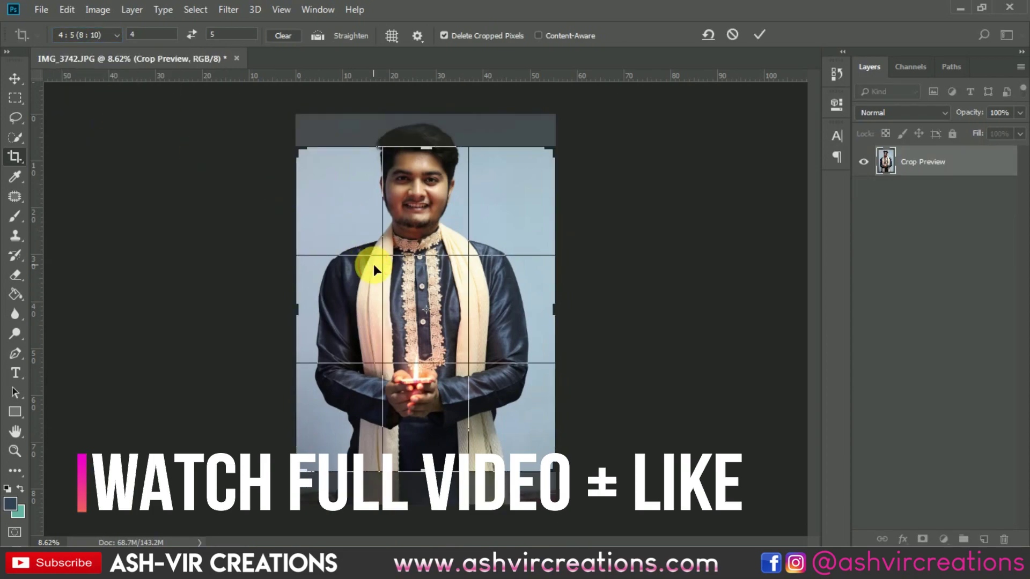
drag(409, 270, 409, 243)
scroll(409, 243, down, 3)
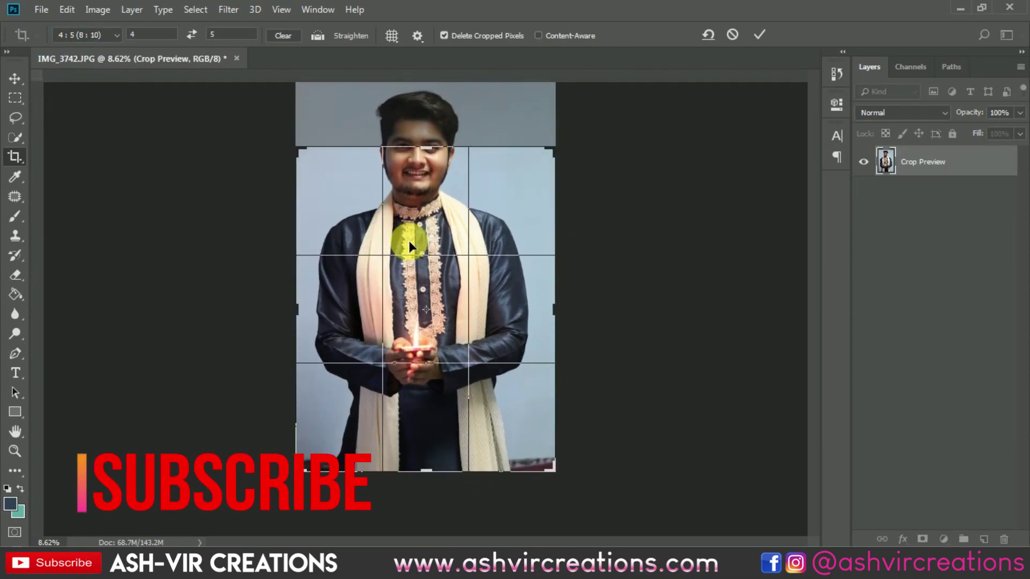
drag(341, 209, 310, 166)
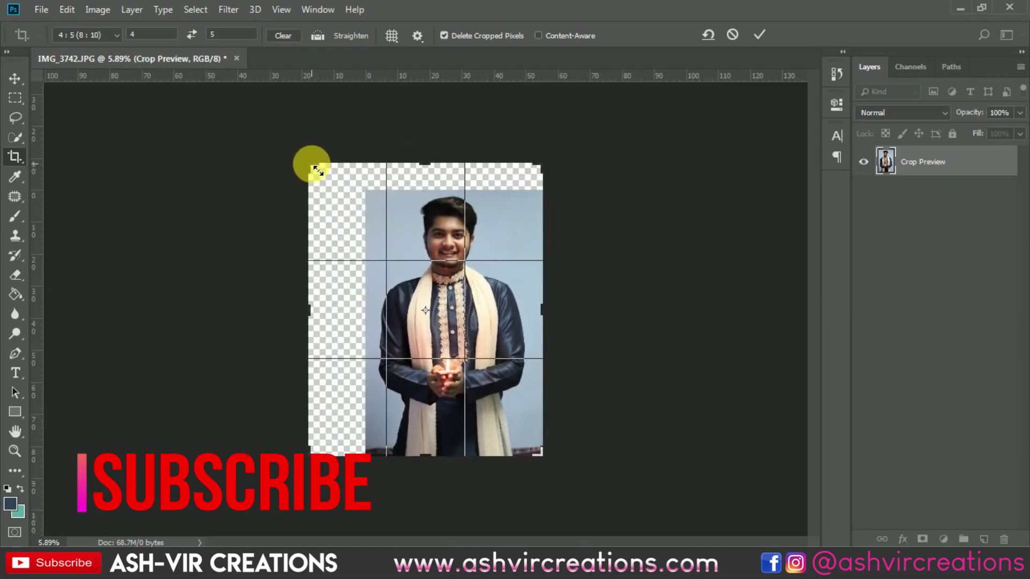
drag(447, 245, 421, 243)
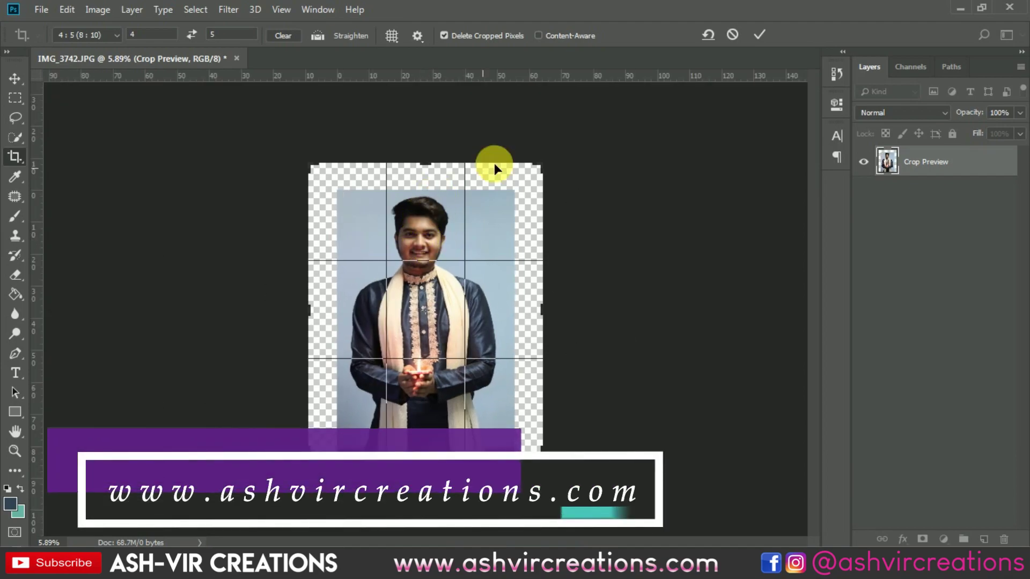
click(759, 35)
scroll(451, 275, up, 1)
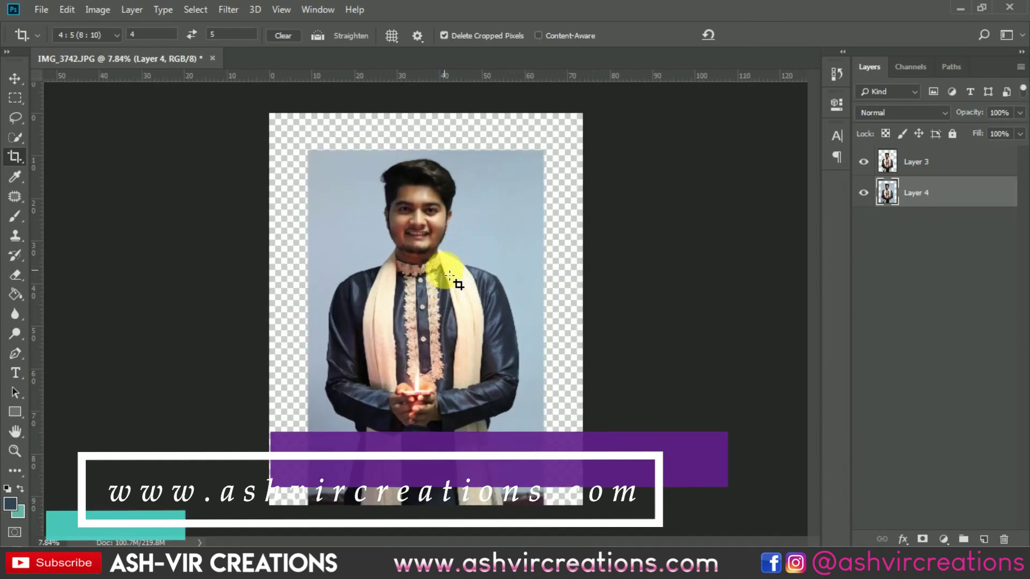
- Add a Levels adjustment layer above Layer 3 and clip it to Layer 3
key(v)
scroll(441, 285, up, 3)
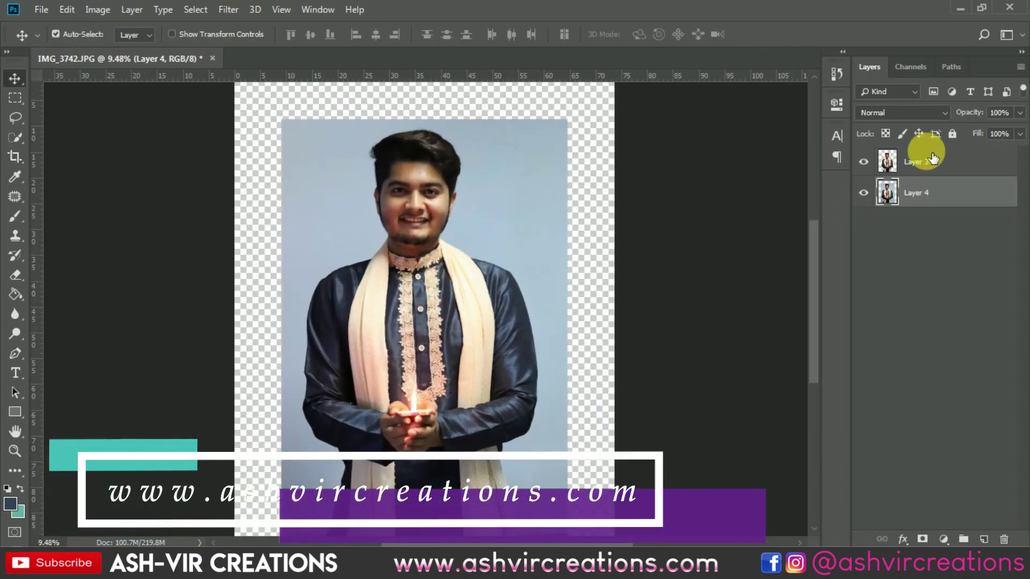
click(951, 161)
scroll(578, 295, down, 1)
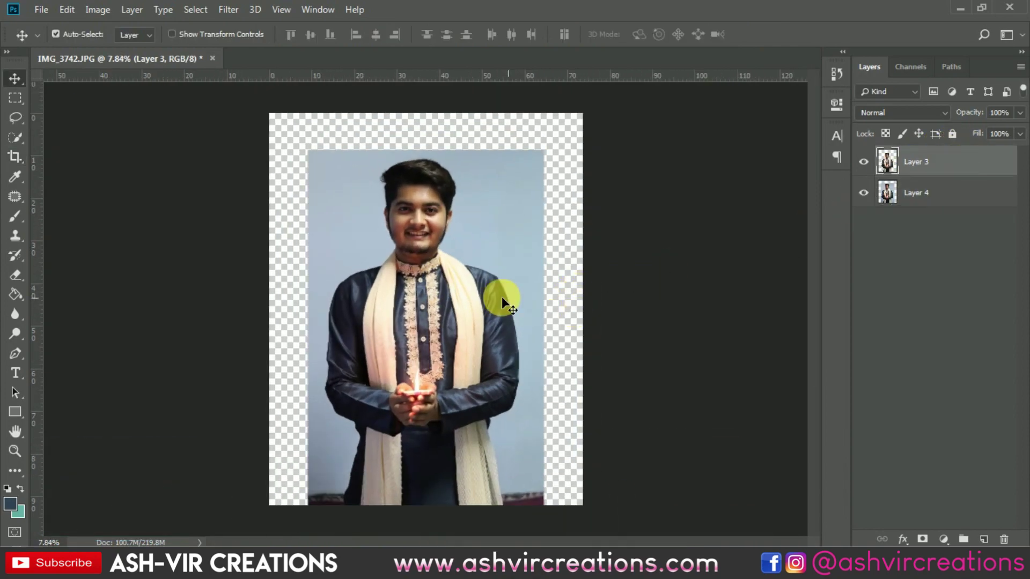
click(944, 539)
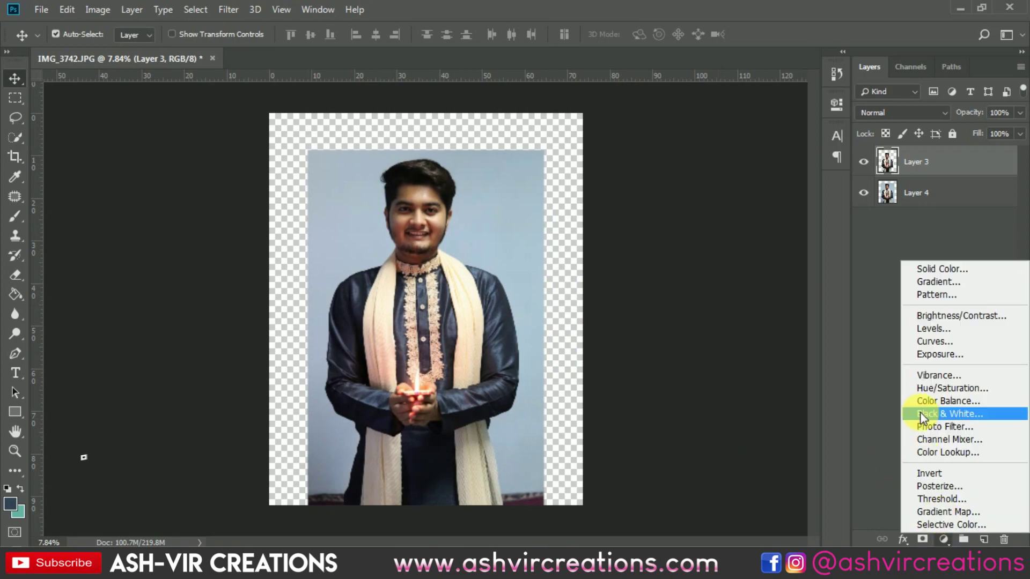
click(941, 330)
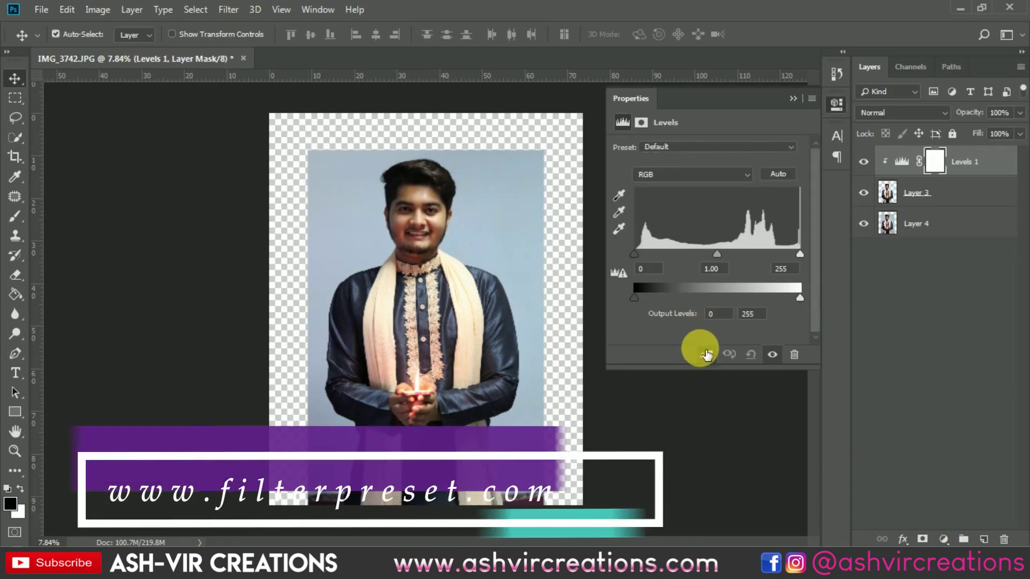
click(704, 354)
- Brighten the portrait by lowering the Levels white point and shifting the midtone slider
mouse_move(799, 257)
mouse_down()
mouse_move(784, 250)
mouse_move(797, 247)
mouse_up()
drag(715, 256, 706, 255)
drag(635, 255, 640, 253)
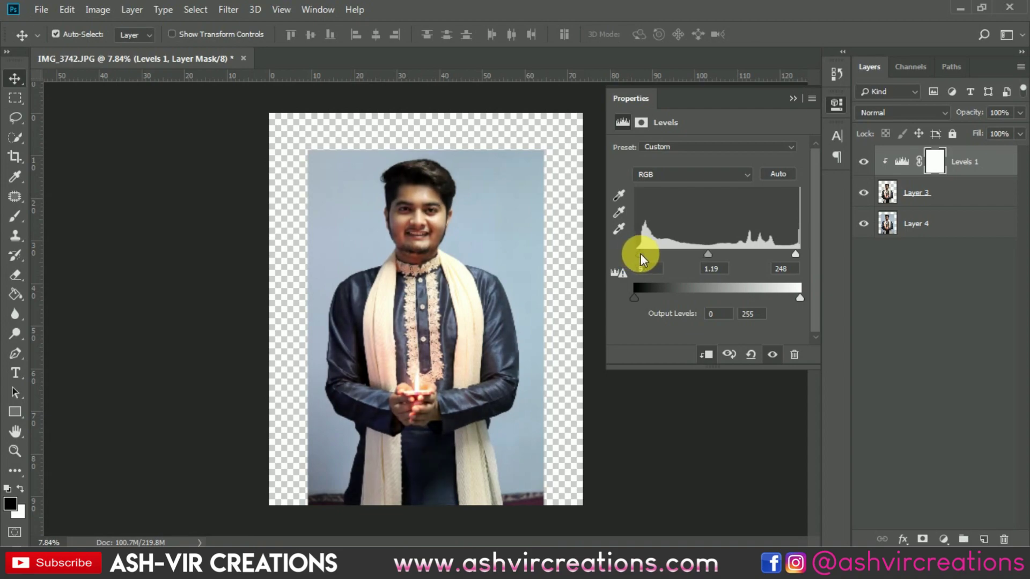
click(793, 98)
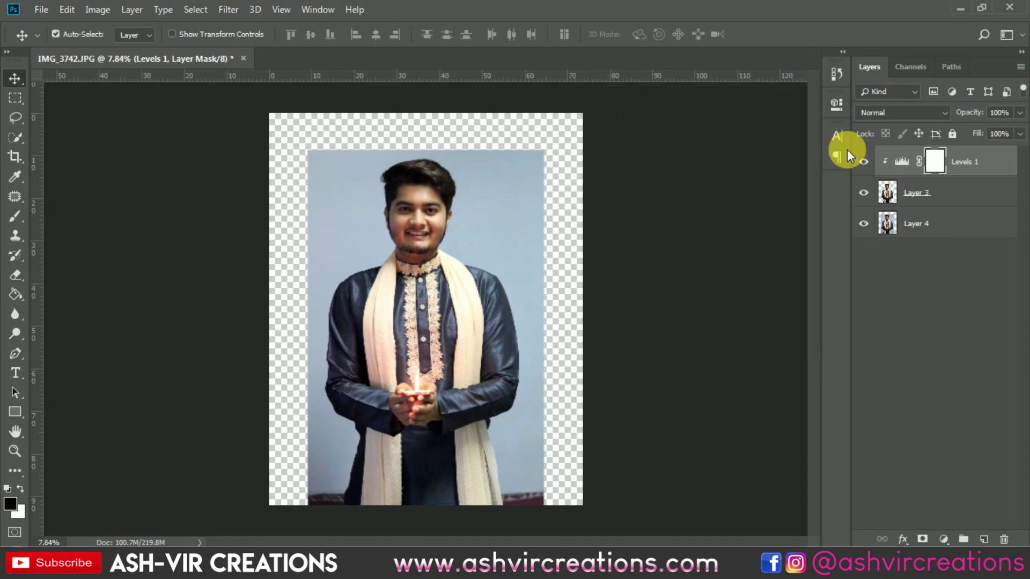
- Toggle the Levels adjustment on and off to compare before and after
click(864, 162)
click(863, 162)
click(864, 162)
click(864, 161)
click(863, 161)
click(864, 162)
click(864, 161)
click(864, 161)
click(864, 161)
click(864, 161)
click(865, 161)
click(864, 162)
click(865, 161)
click(864, 161)
click(865, 161)
scroll(420, 195, up, 3)
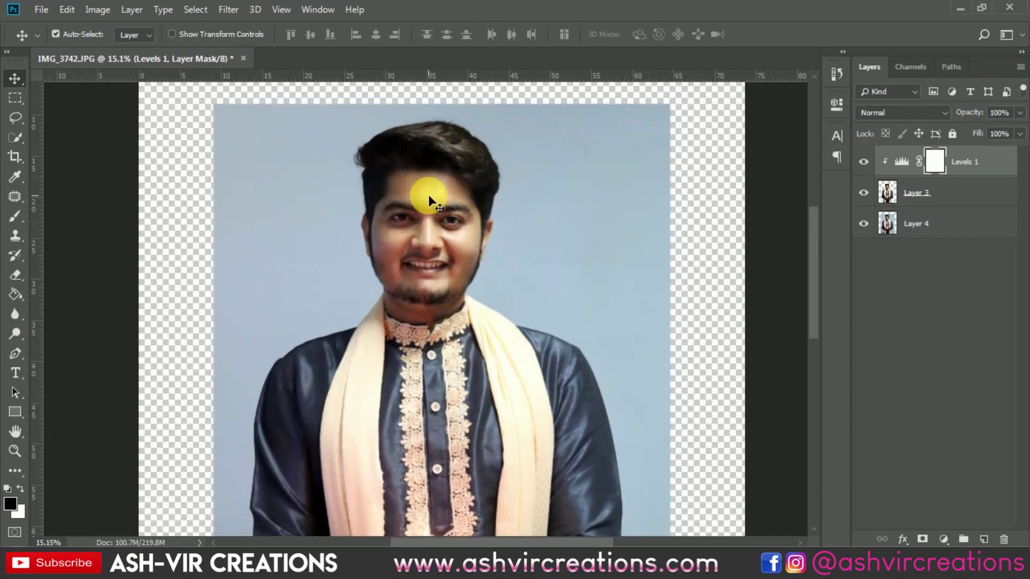
click(865, 161)
click(865, 162)
click(864, 162)
click(864, 162)
- Merge Layer 3 with its clipped Levels adjustment via Merge Layers
click(917, 192)
right_click(920, 193)
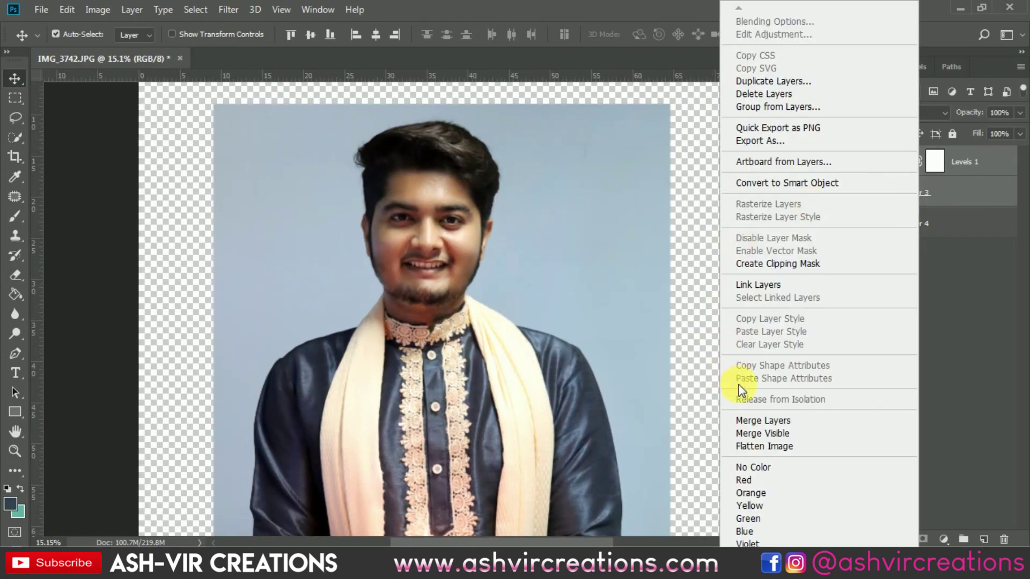
click(751, 420)
scroll(493, 276, down, 2)
scroll(493, 274, down, 1)
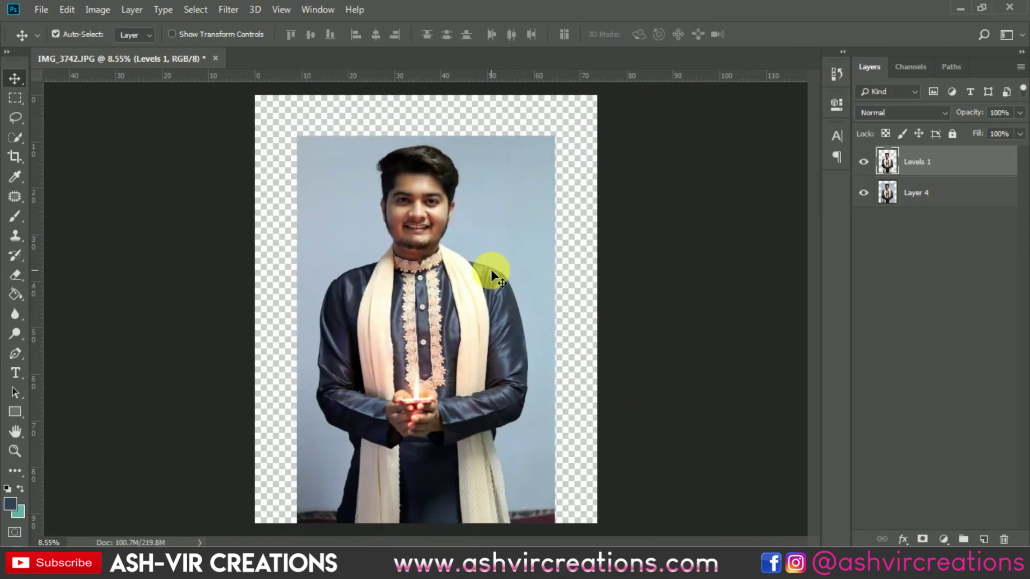
scroll(424, 202, down, 1)
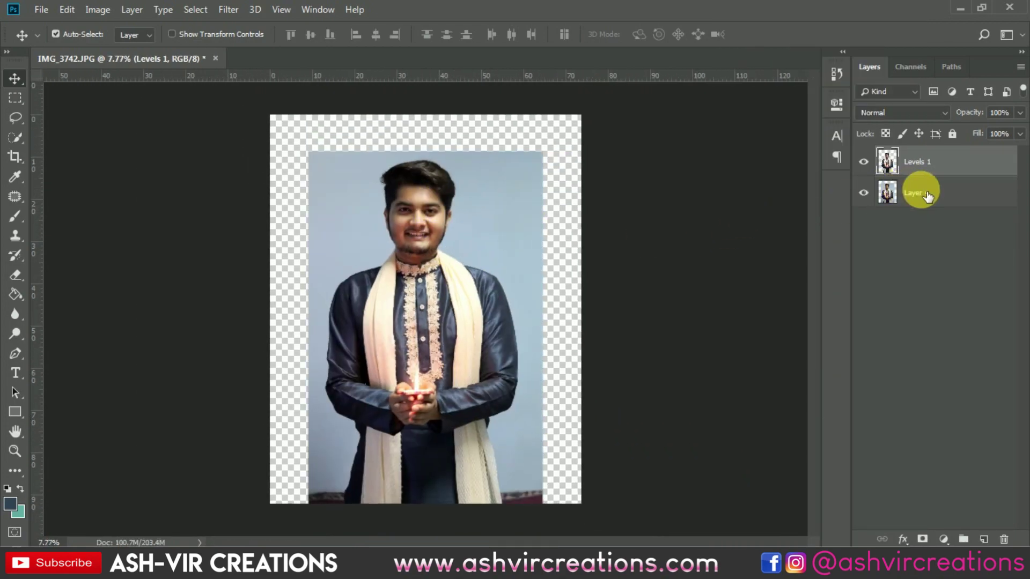
- On Layer 4, quick-select the man's body and scarf after cancelling a file-open attempt
click(927, 194)
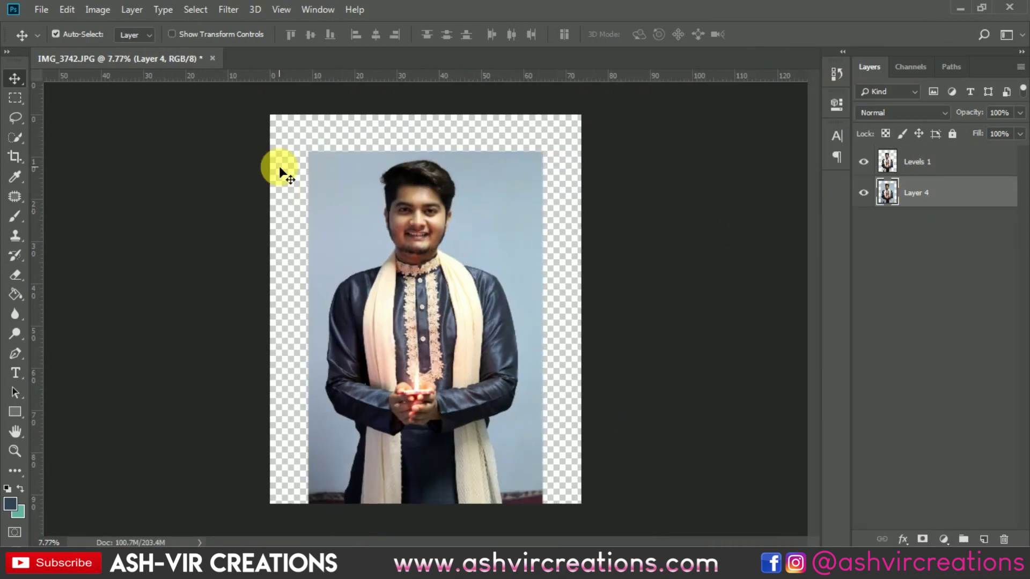
click(41, 11)
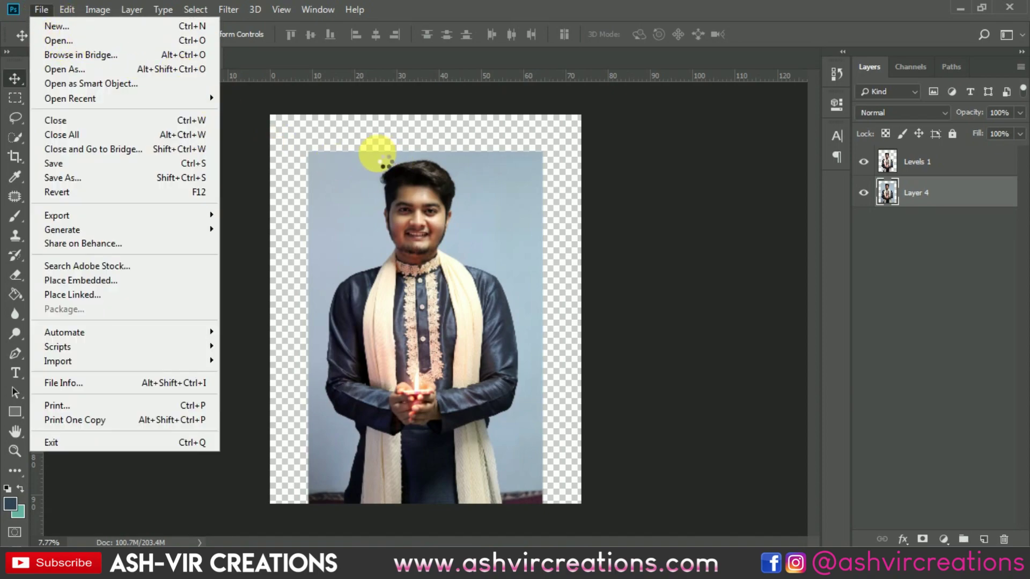
key(ctrl+o)
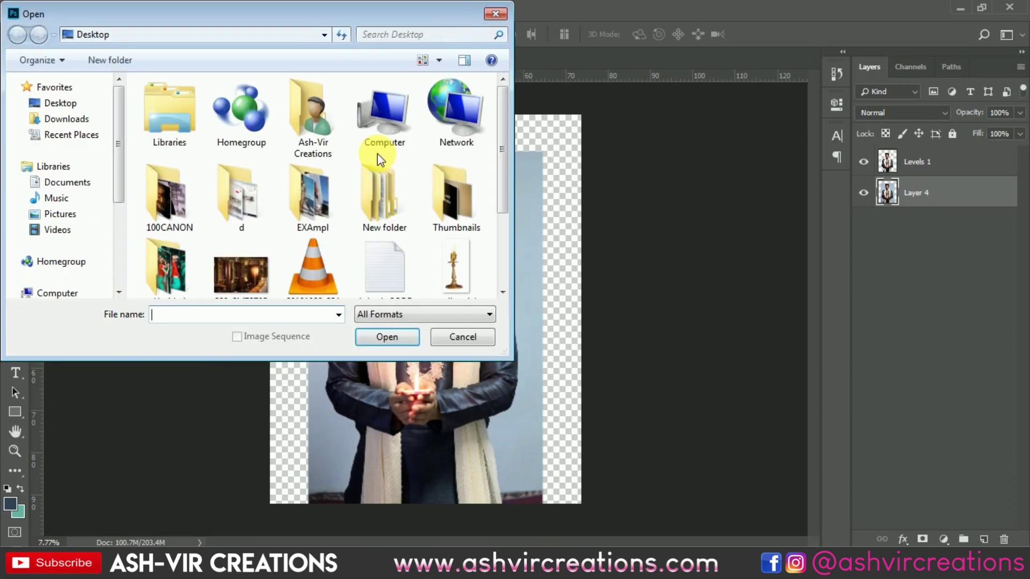
click(462, 337)
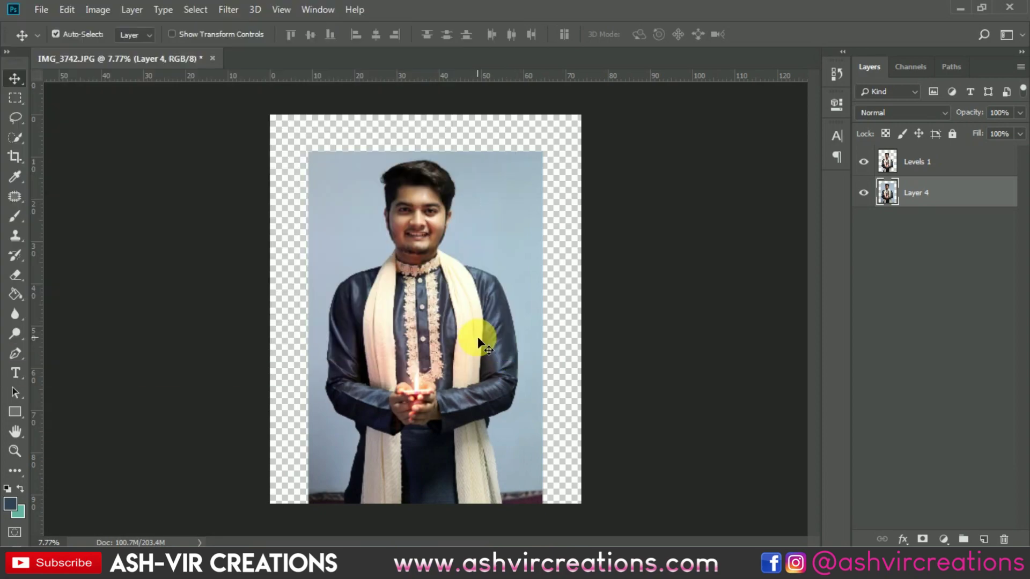
click(13, 144)
mouse_move(438, 326)
mouse_down()
mouse_move(397, 317)
mouse_move(397, 387)
mouse_move(422, 504)
mouse_move(399, 515)
mouse_move(405, 494)
mouse_move(474, 487)
mouse_move(491, 393)
mouse_move(480, 339)
mouse_move(433, 293)
mouse_move(413, 201)
mouse_up()
- Copy the selected man to a new layer with Layer Via Copy and hide Layer 4
right_click(454, 260)
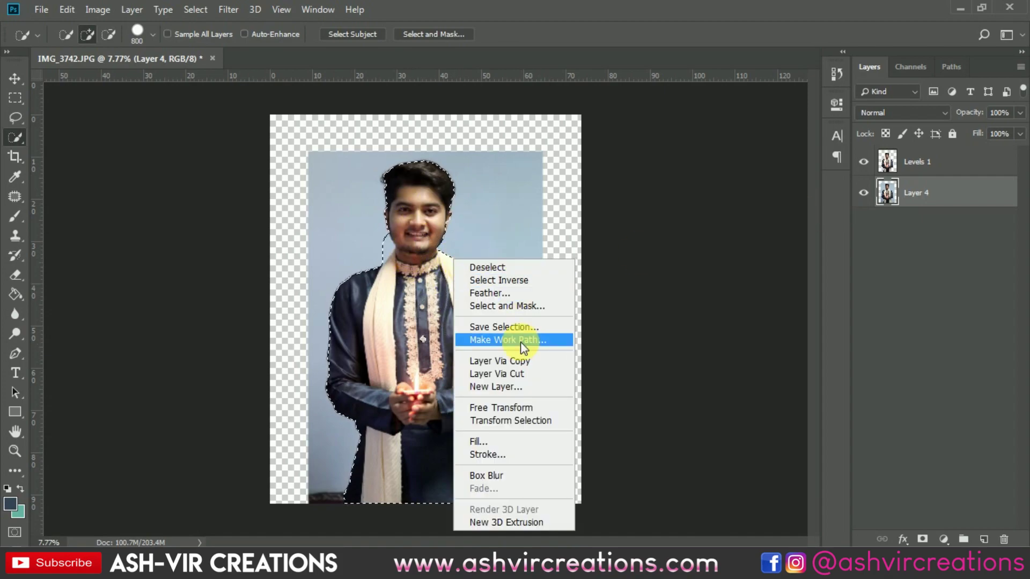
click(524, 360)
click(867, 223)
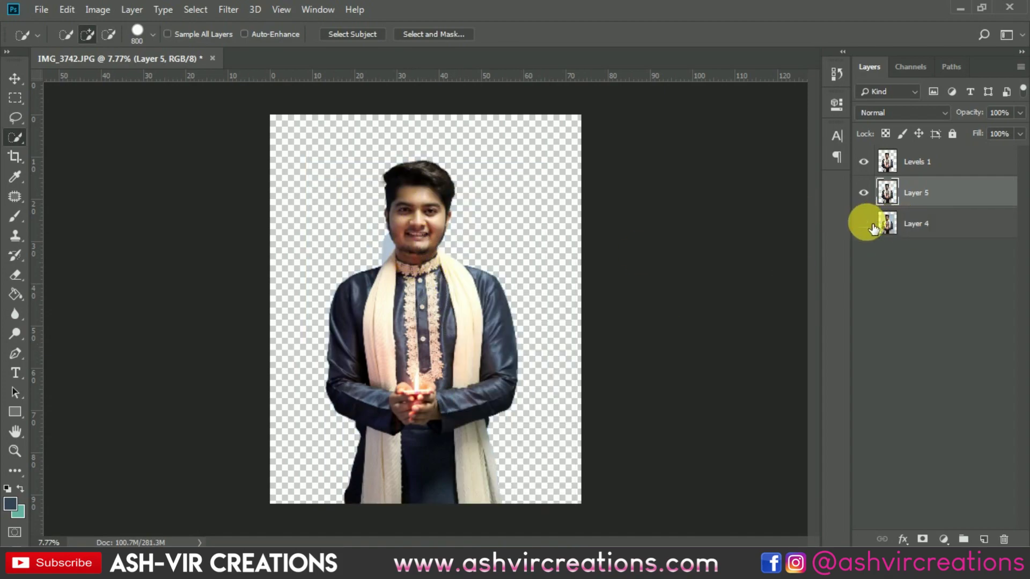
click(870, 194)
click(869, 194)
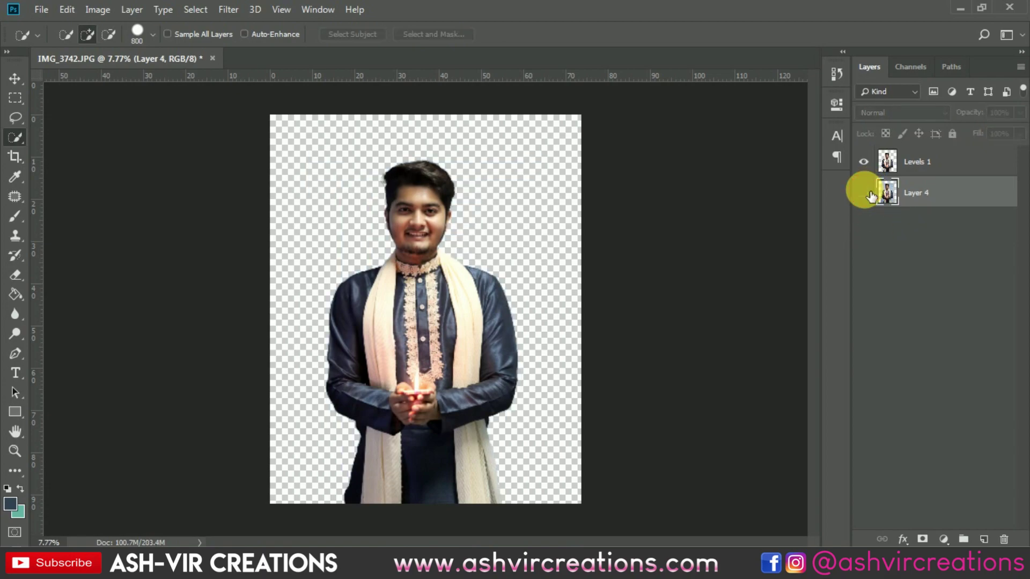
key(v)
scroll(504, 239, down, 1)
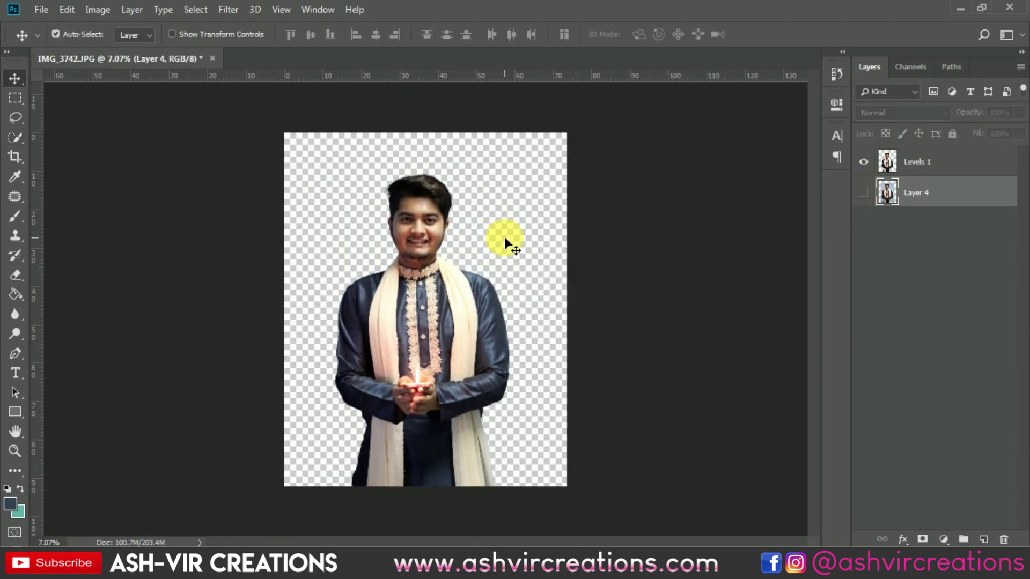
scroll(504, 239, up, 2)
- Open the Diwali lights image and drag it into the portrait document
click(41, 9)
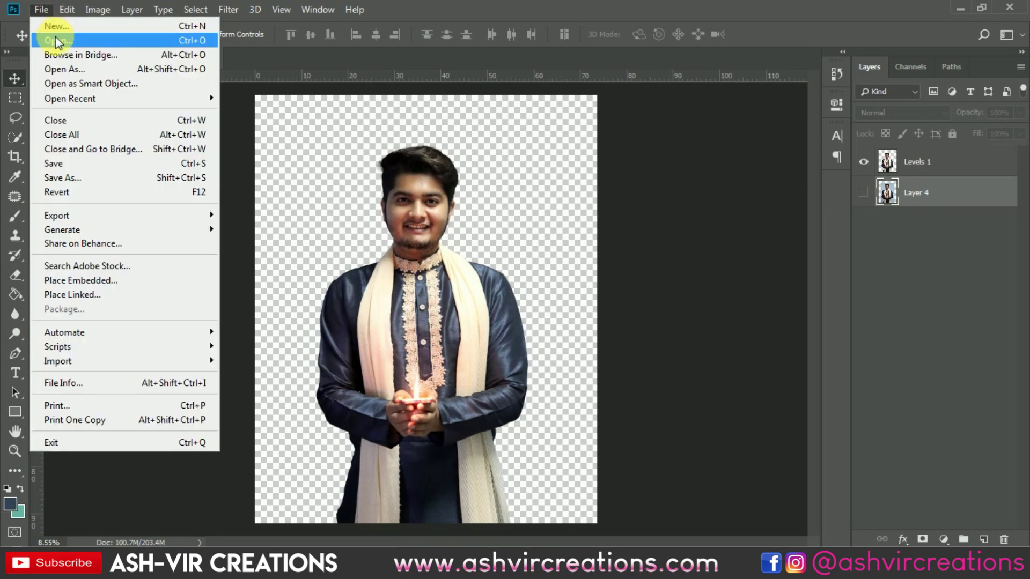
click(53, 36)
drag(504, 352, 584, 432)
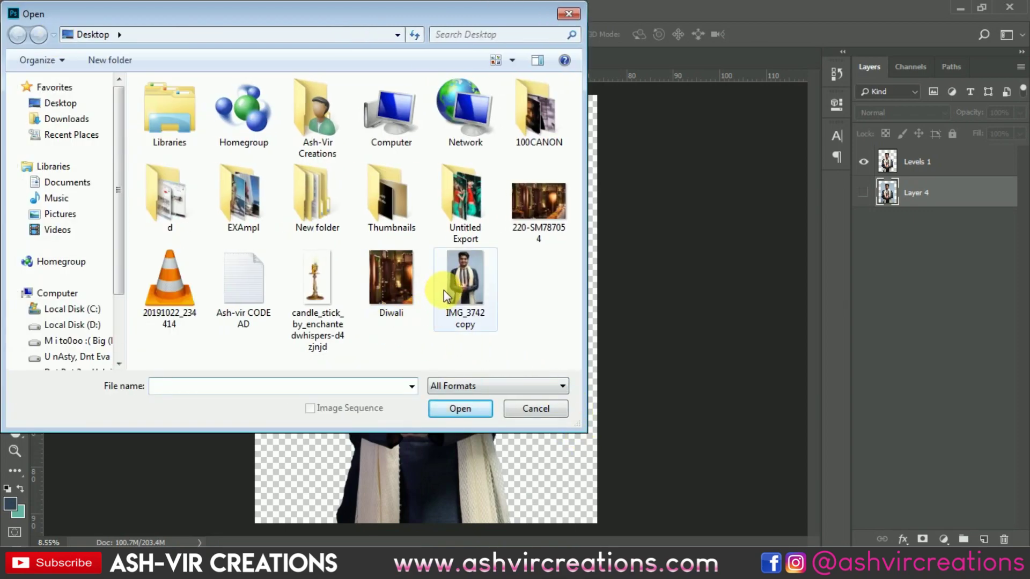
double_click(388, 278)
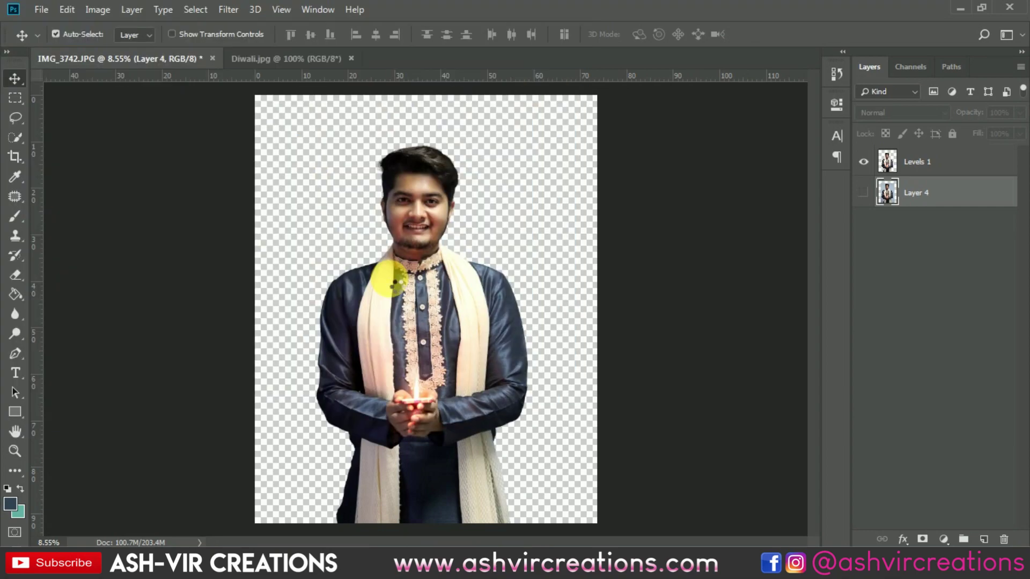
drag(362, 127, 355, 194)
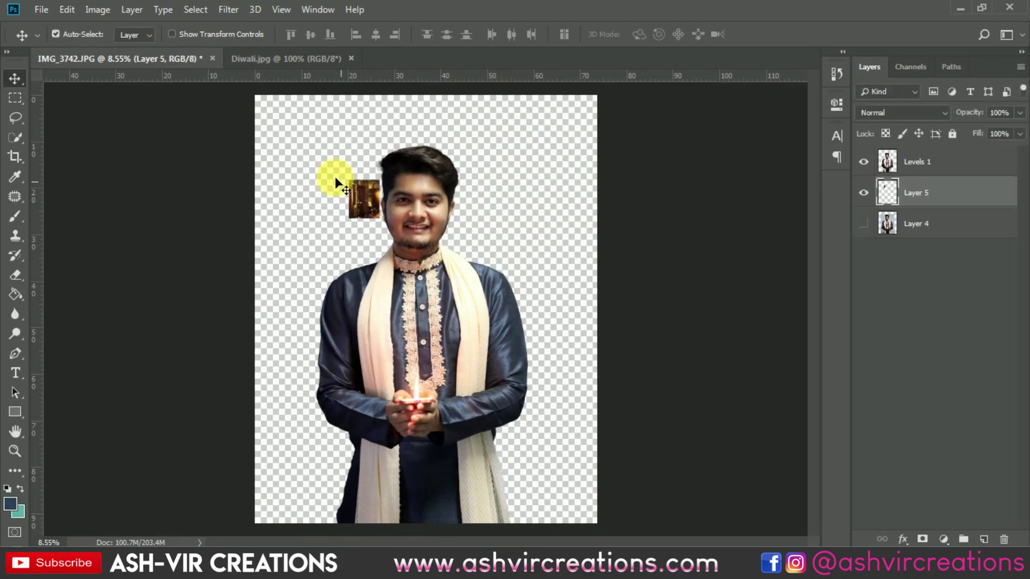
- Free-transform Layer 5, scaling and positioning the Diwali image to fill the canvas, and commit
click(68, 9)
click(183, 322)
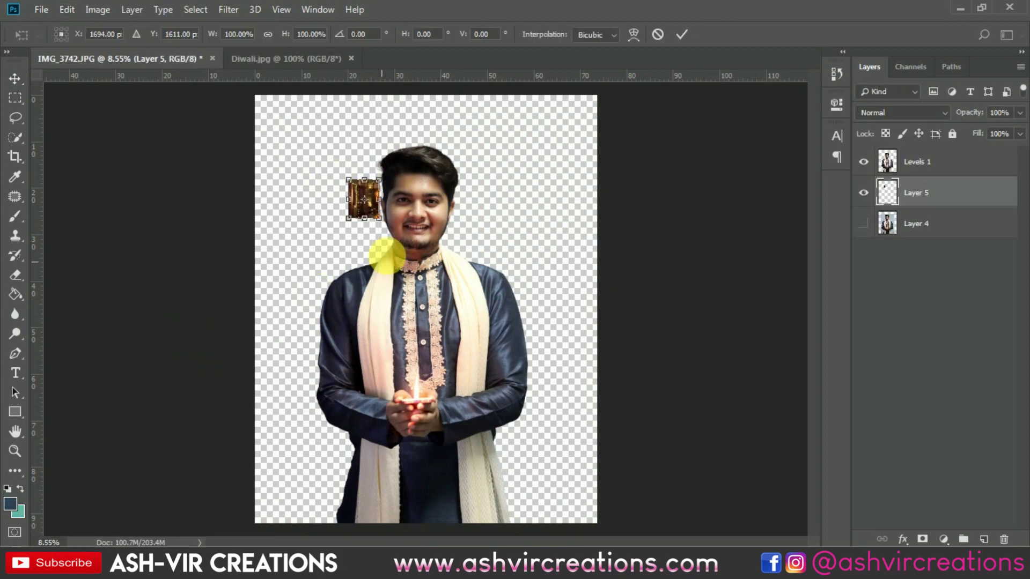
drag(381, 219, 599, 435)
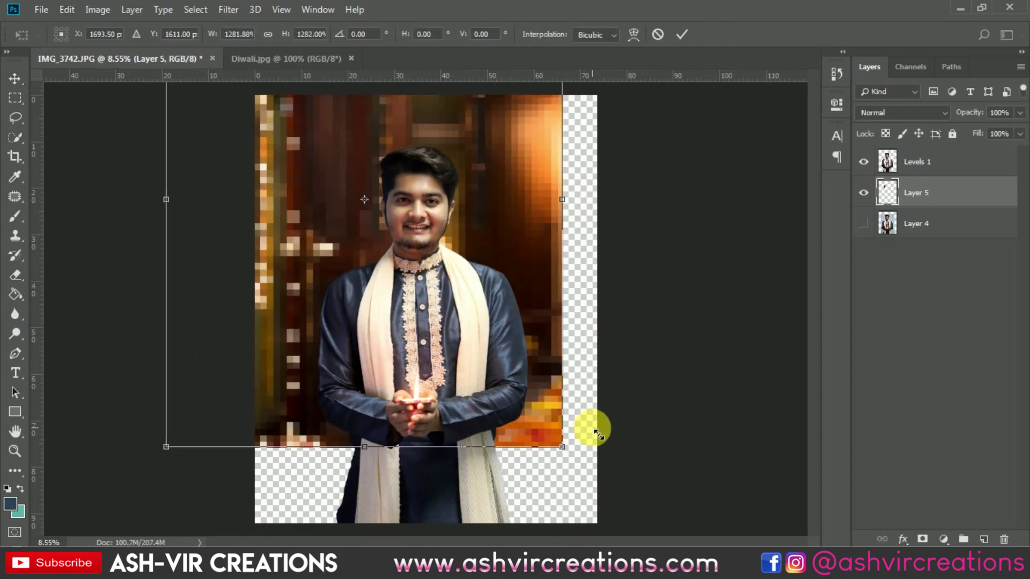
drag(506, 268, 569, 294)
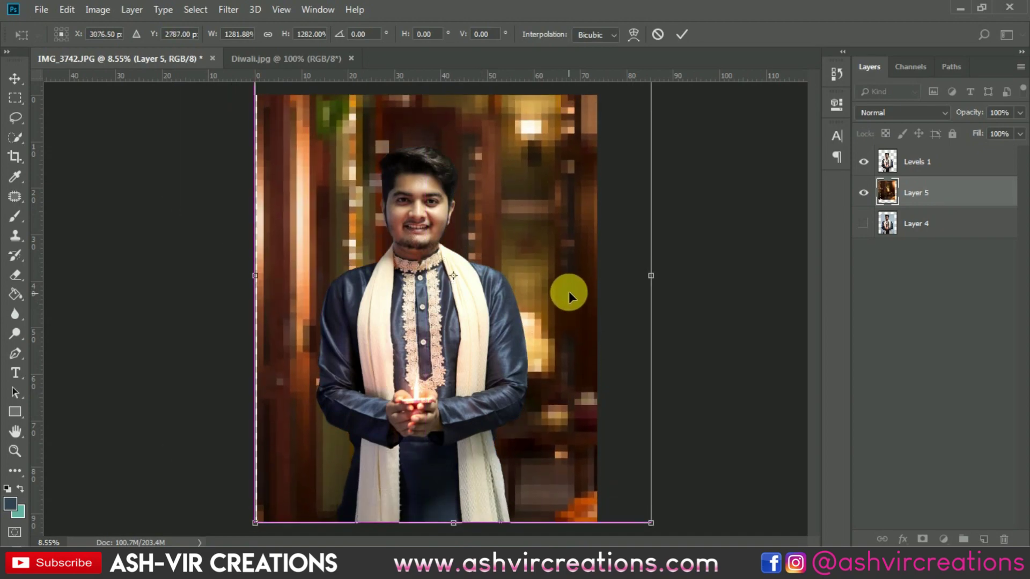
key(ctrl+minus)
drag(575, 140, 552, 156)
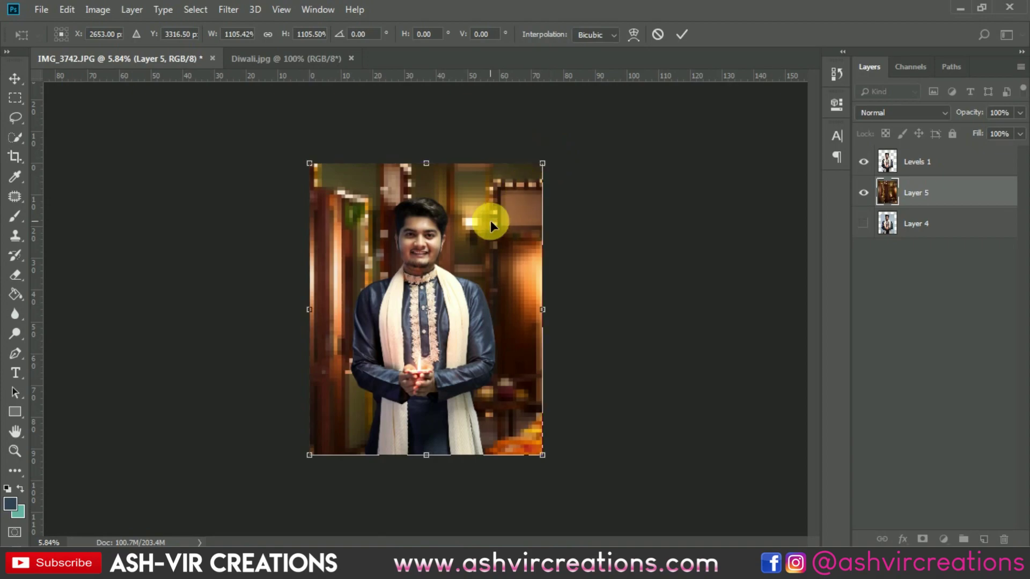
key(ctrl+plus)
key(Return)
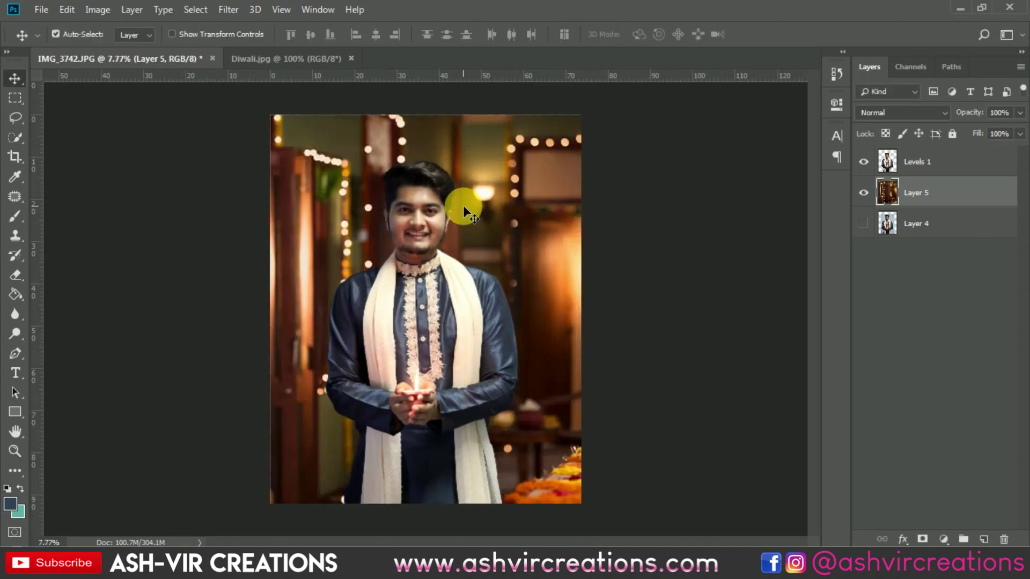
scroll(462, 204, up, 5)
scroll(408, 179, down, 3)
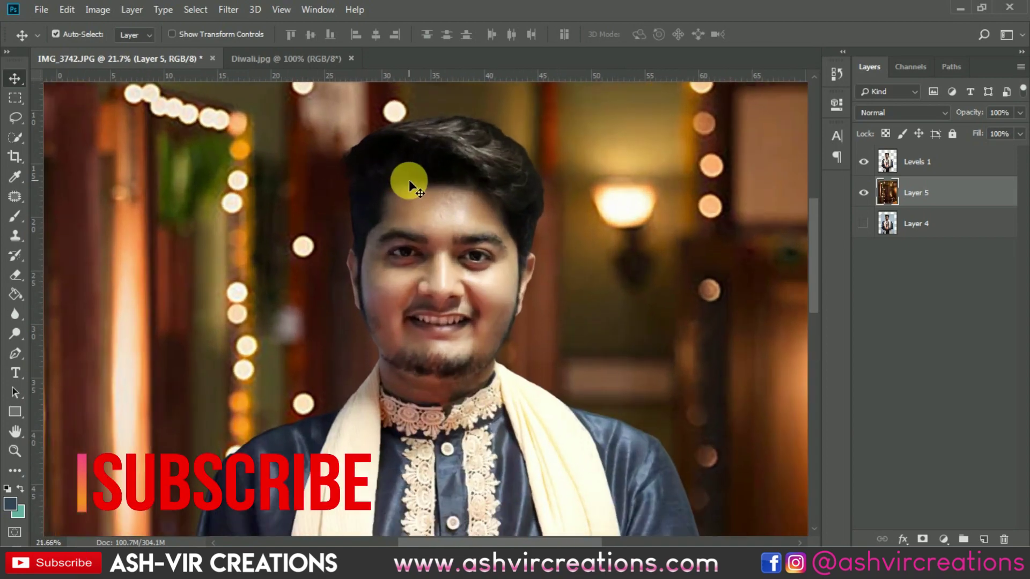
scroll(408, 179, down, 2)
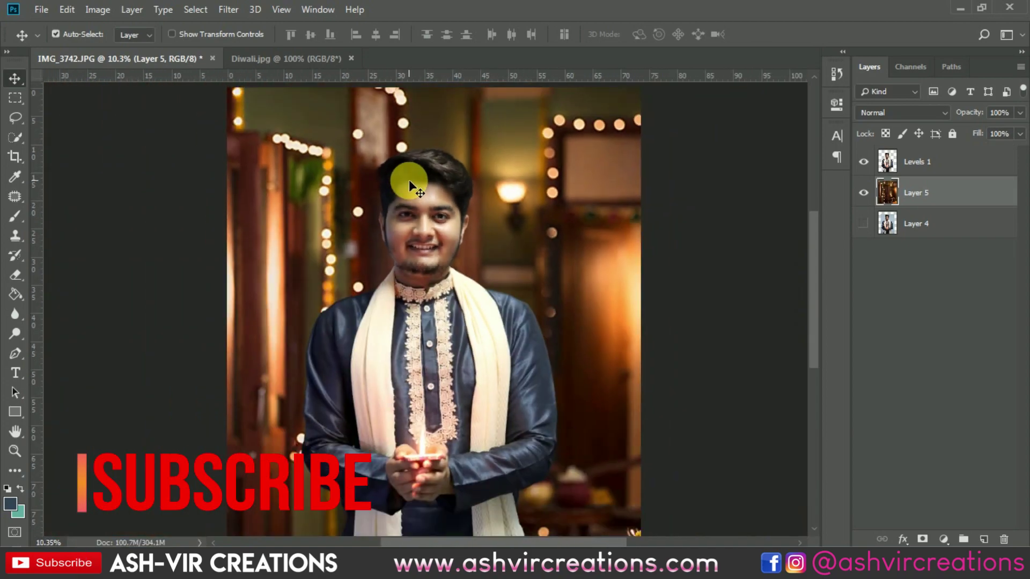
- On the Levels 1 layer, pick the Blur Tool with a 90 px brush
click(886, 160)
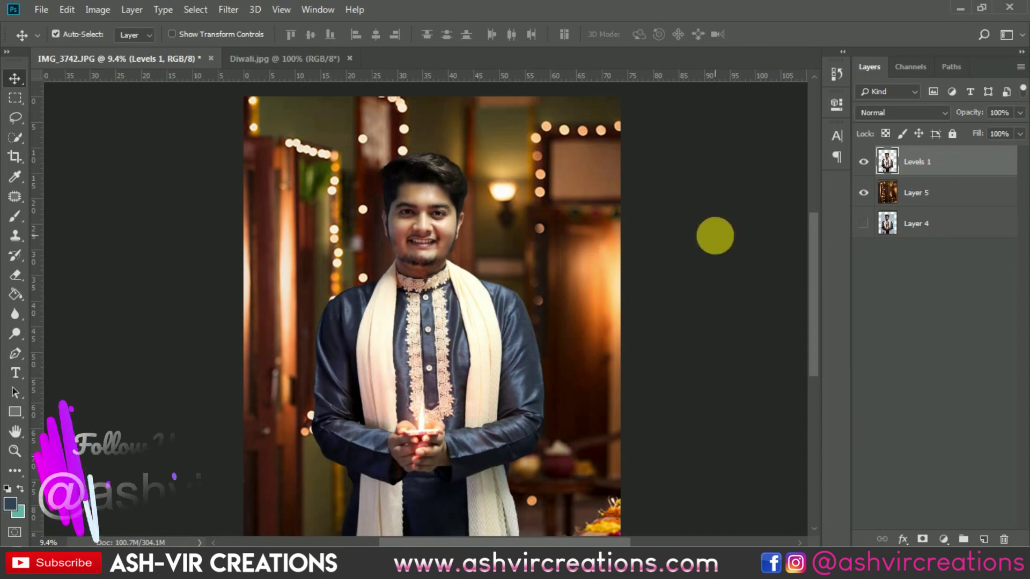
scroll(324, 384, up, 3)
scroll(323, 384, up, 1)
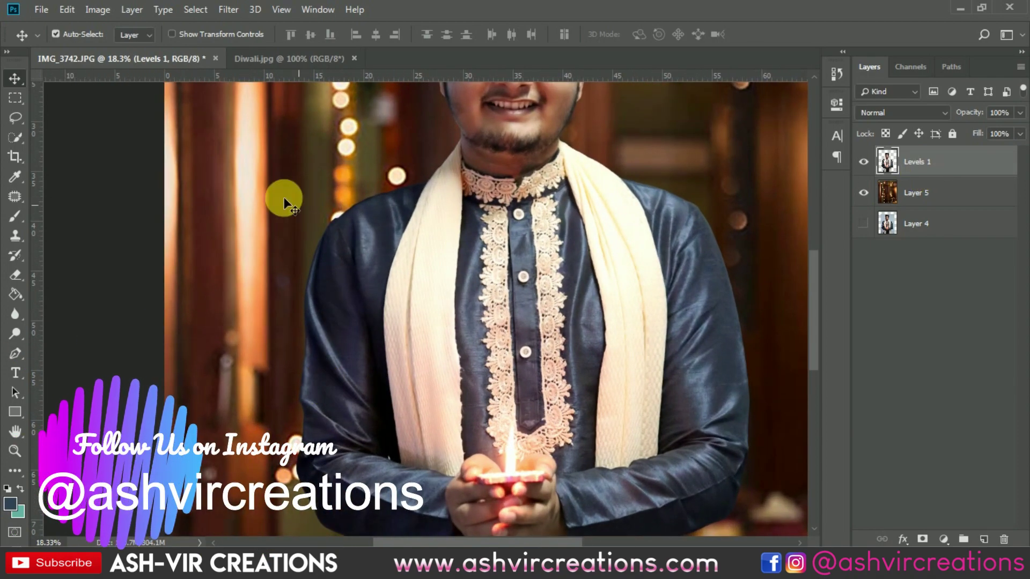
click(14, 318)
click(67, 320)
right_click(316, 293)
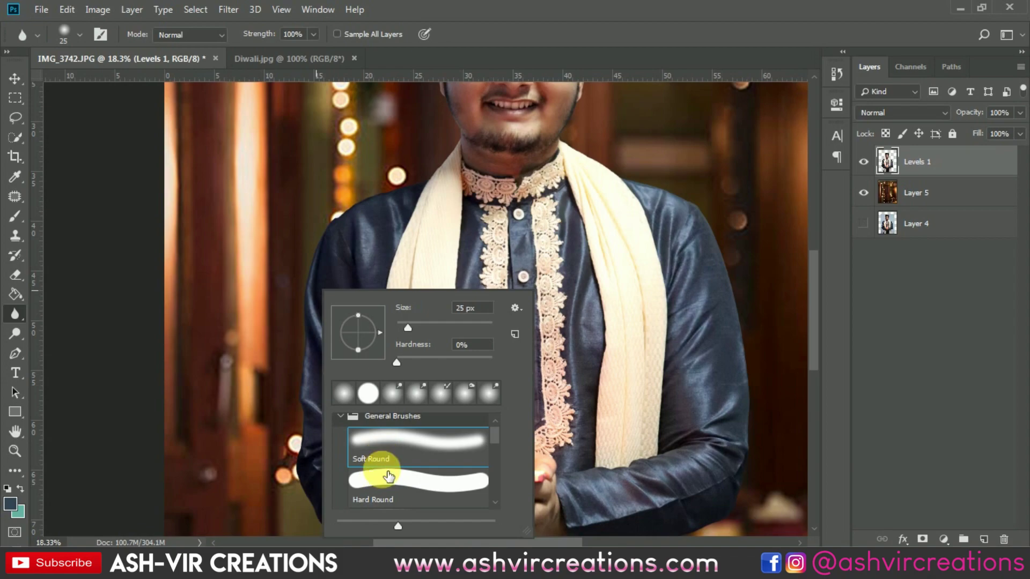
key(Return)
drag(345, 329, 339, 245)
scroll(352, 472, down, 8)
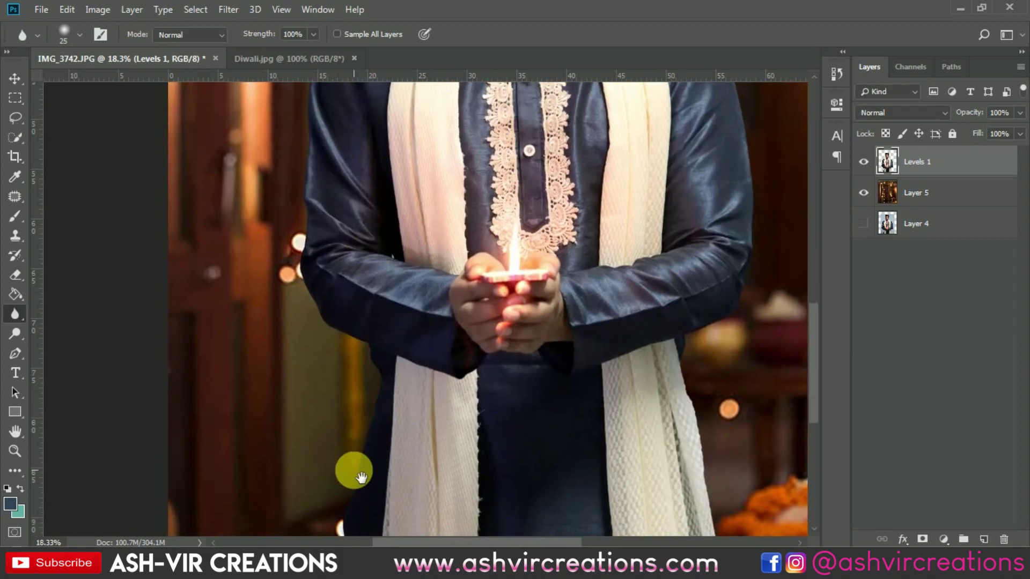
scroll(348, 380, up, 4)
key(bracketright)
key(bracketright)
key(bracketright)
key(bracketright)
key(bracketright)
key(bracketright)
key(bracketright)
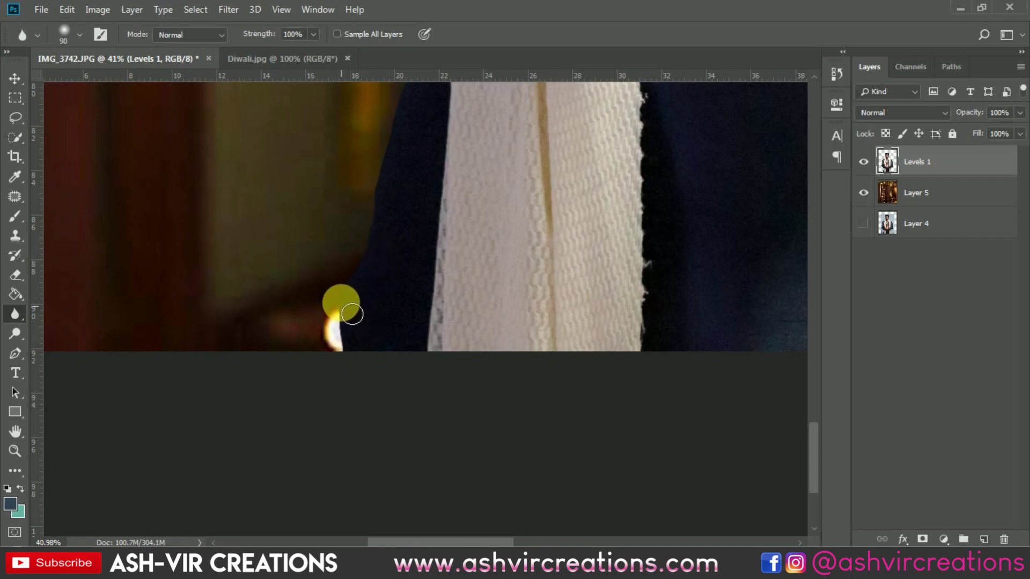
- With a hard round tip, blur along the left edge of the man's jacket
mouse_move(387, 173)
mouse_down()
mouse_move(420, 306)
mouse_move(464, 368)
mouse_up()
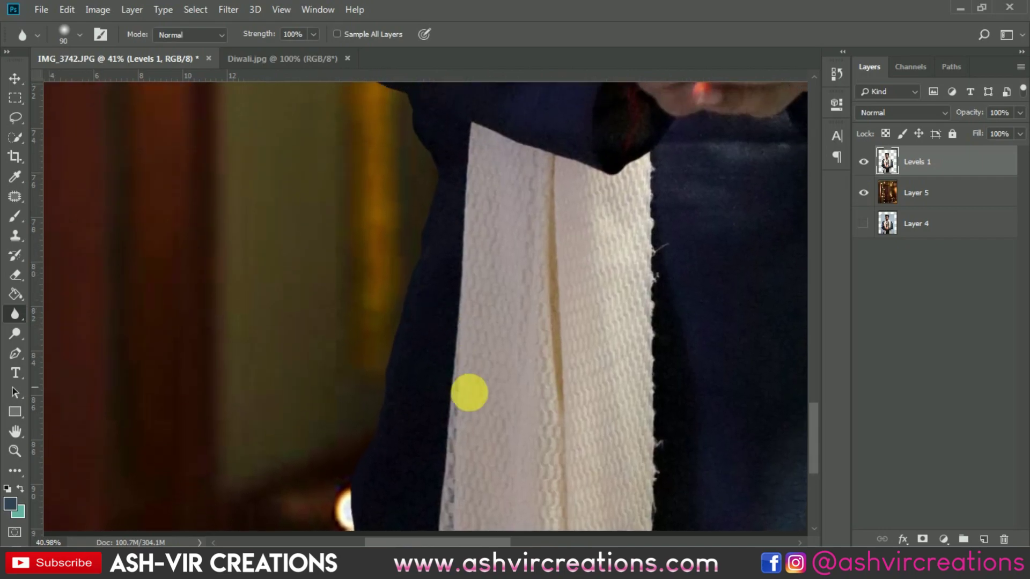
right_click(466, 376)
double_click(465, 477)
mouse_move(390, 530)
mouse_down()
mouse_move(364, 483)
mouse_move(390, 431)
mouse_move(430, 262)
mouse_move(409, 239)
mouse_move(372, 395)
mouse_move(678, 421)
mouse_move(446, 201)
mouse_move(497, 361)
mouse_move(589, 300)
mouse_move(387, 195)
mouse_move(404, 189)
mouse_move(467, 209)
mouse_up()
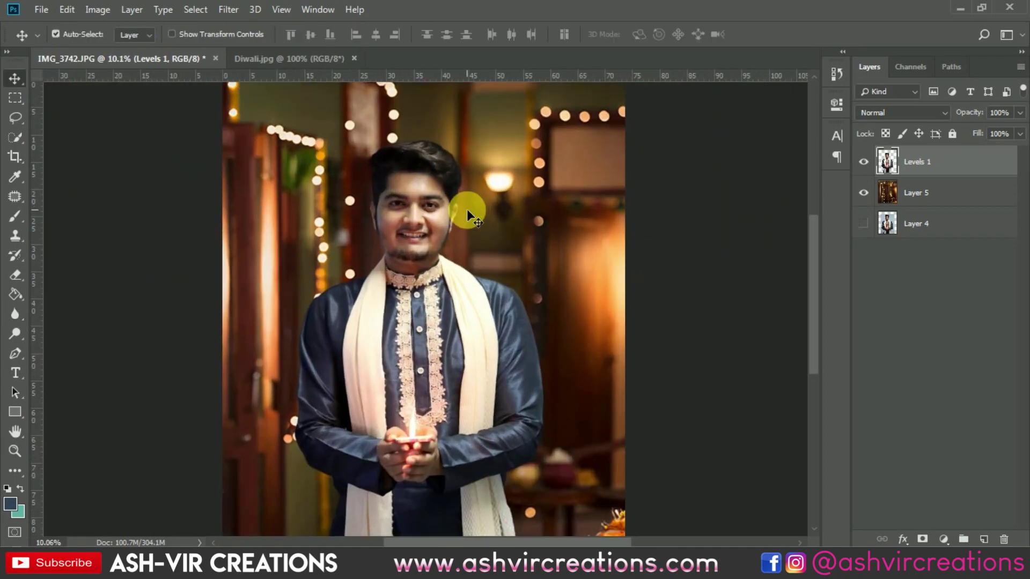
- Apply a 5.4-pixel Gaussian Blur to the Diwali background on Layer 5
click(938, 202)
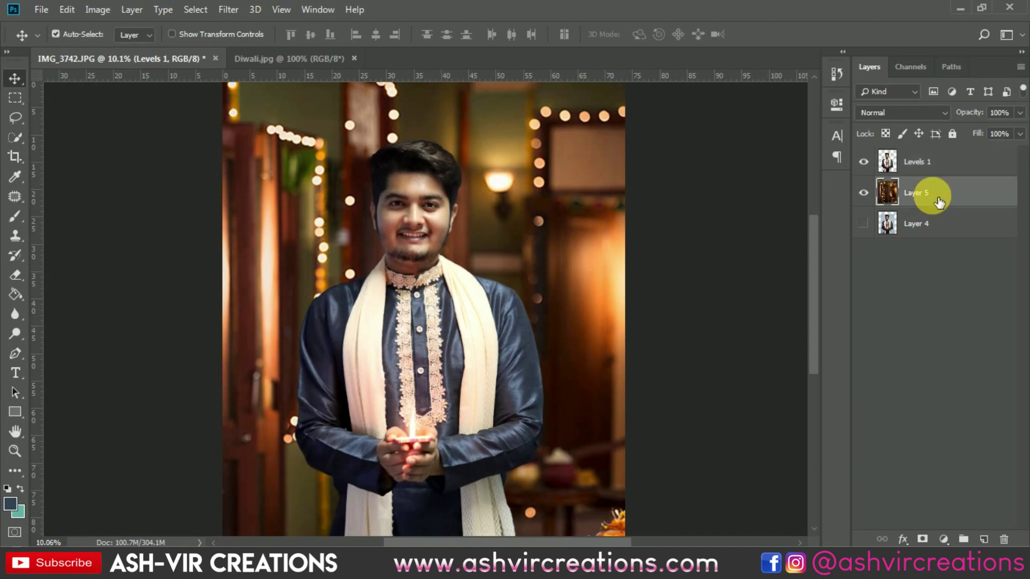
click(231, 11)
mouse_move(239, 177)
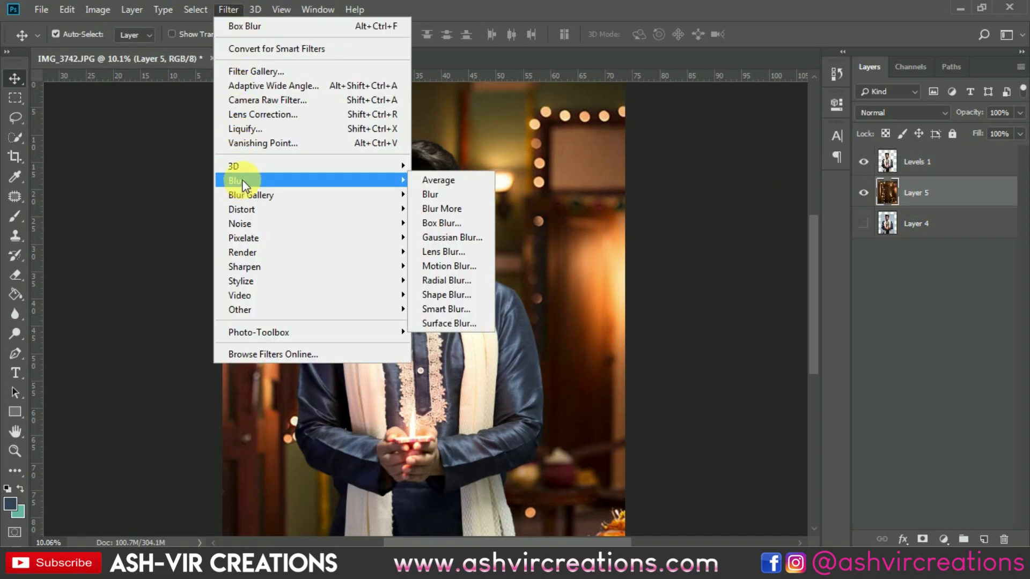
click(447, 238)
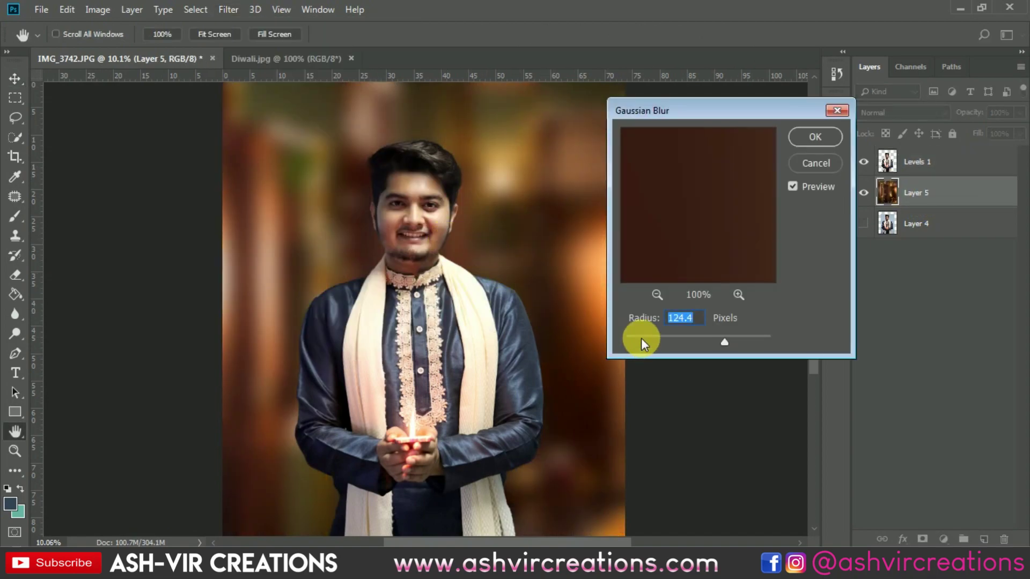
drag(629, 336, 684, 346)
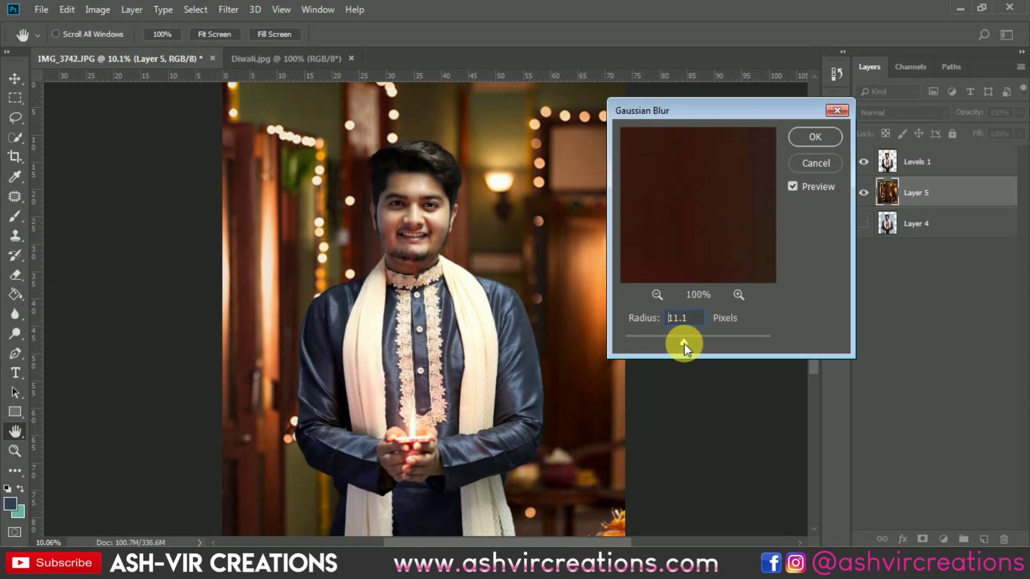
click(626, 340)
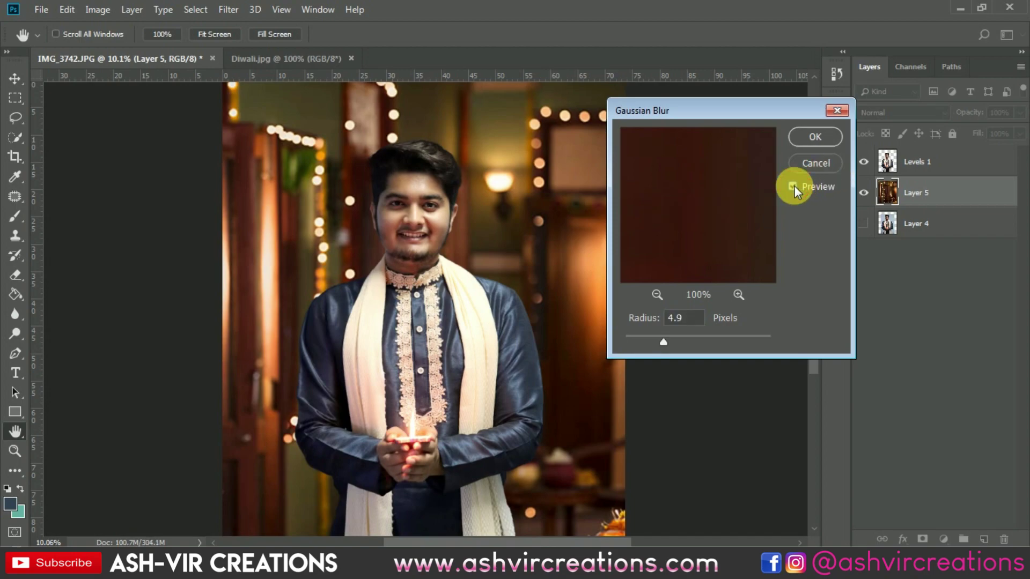
click(813, 137)
- Drag the table_PNG7002 image from the file browser onto the canvas
scroll(563, 230, up, 3)
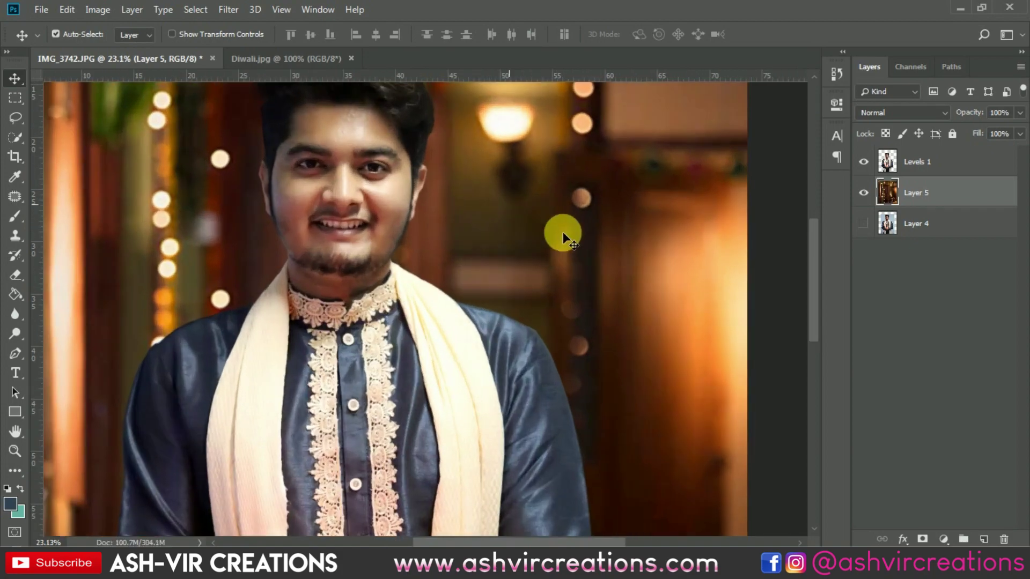
scroll(563, 231, down, 2)
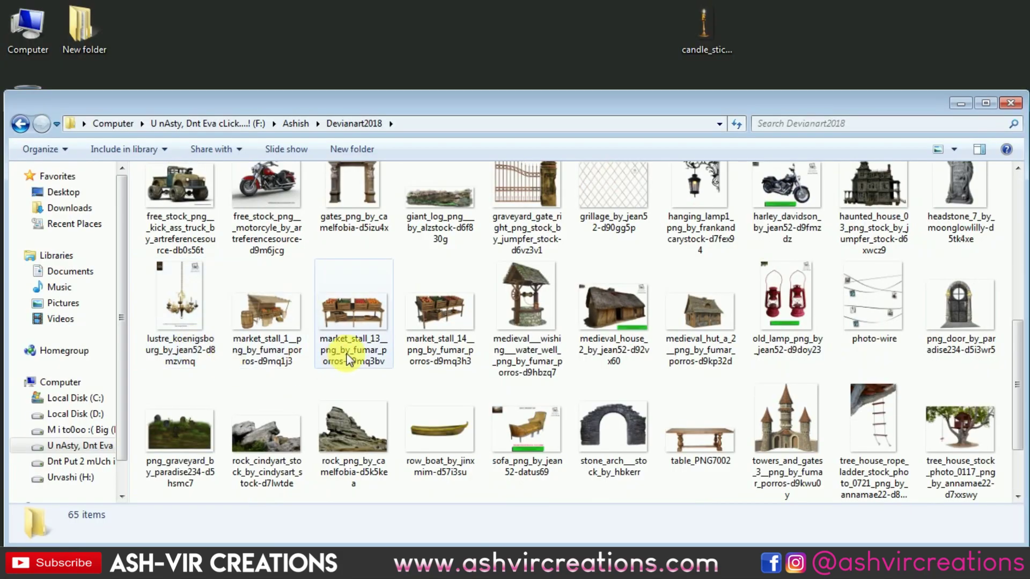
scroll(347, 351, up, 1)
click(693, 474)
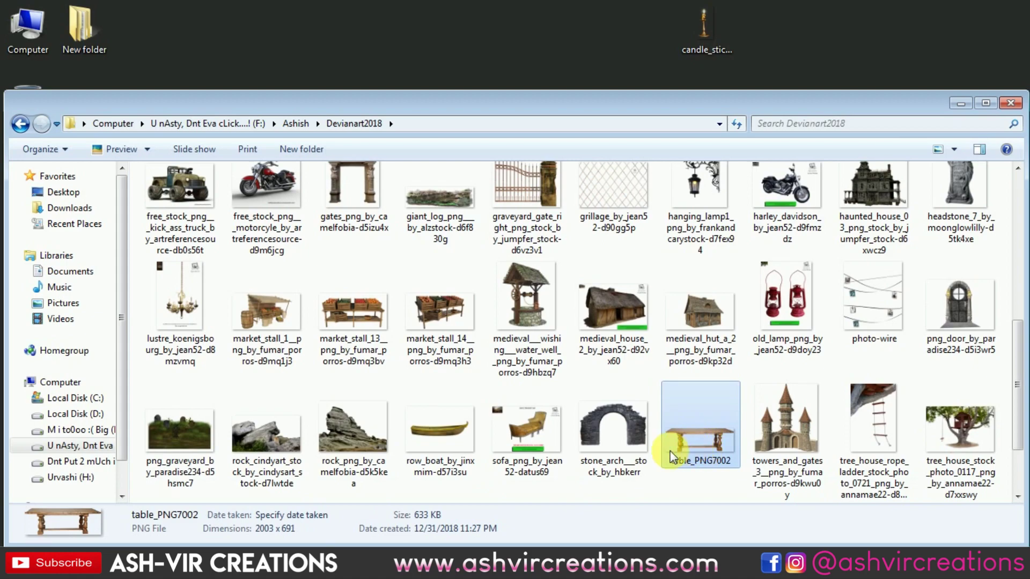
drag(682, 447, 697, 442)
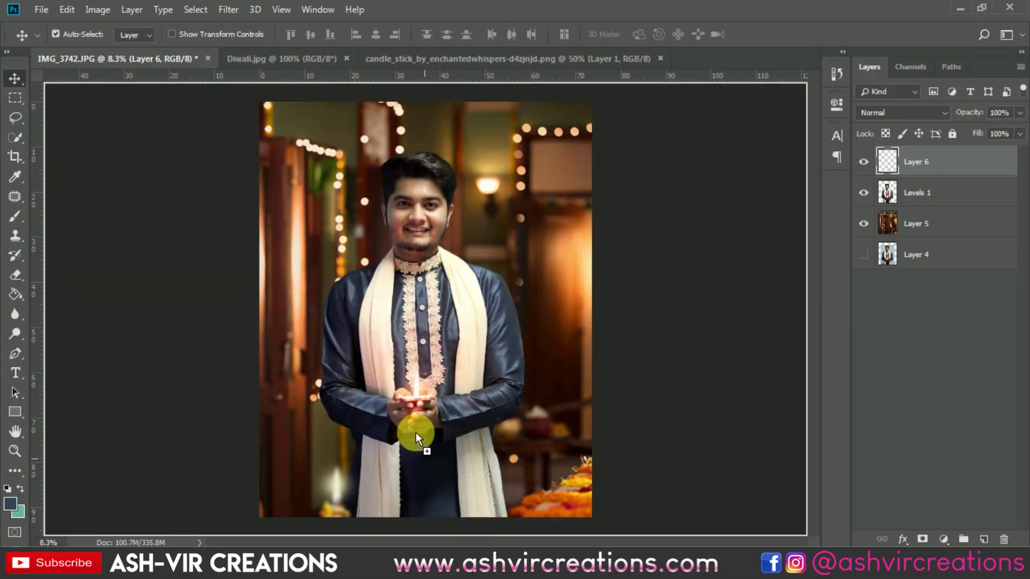
drag(416, 433, 428, 427)
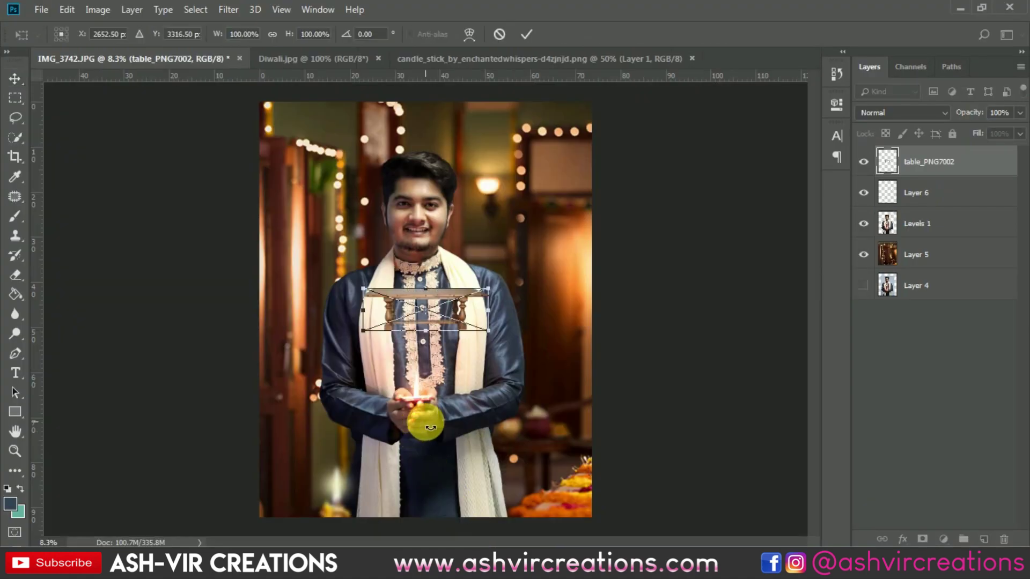
- Scale the table to about 233%, commit, and rasterize its layer
drag(496, 338, 531, 363)
double_click(471, 281)
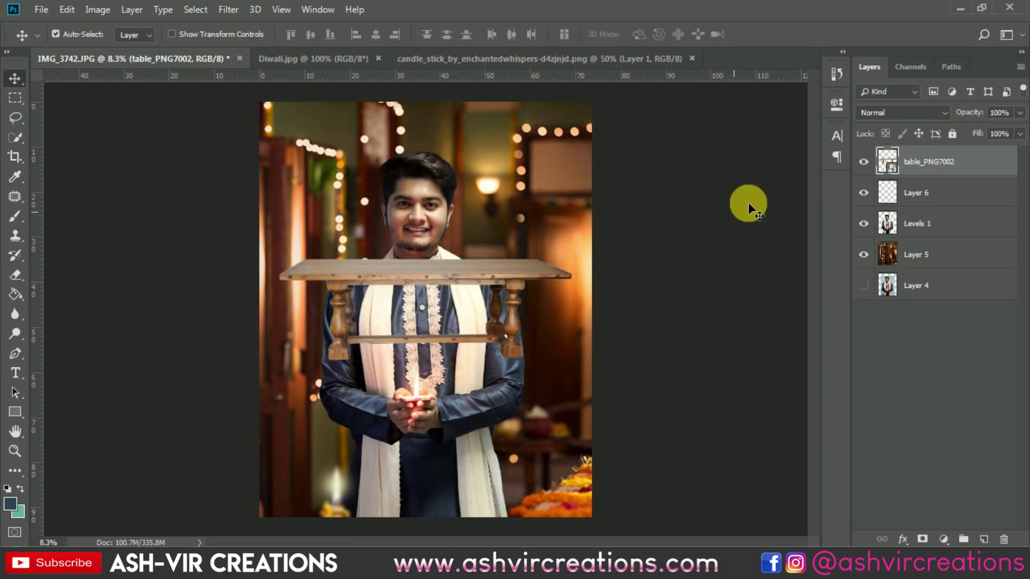
right_click(912, 160)
click(854, 255)
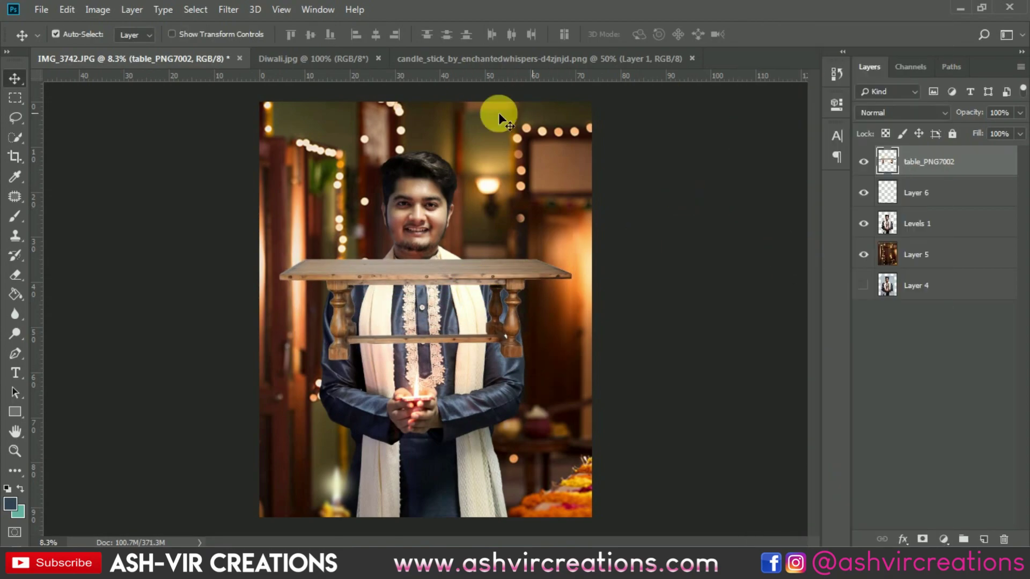
- Reapply the Gaussian Blur to the table and move it to the image's bottom-left edge
click(226, 10)
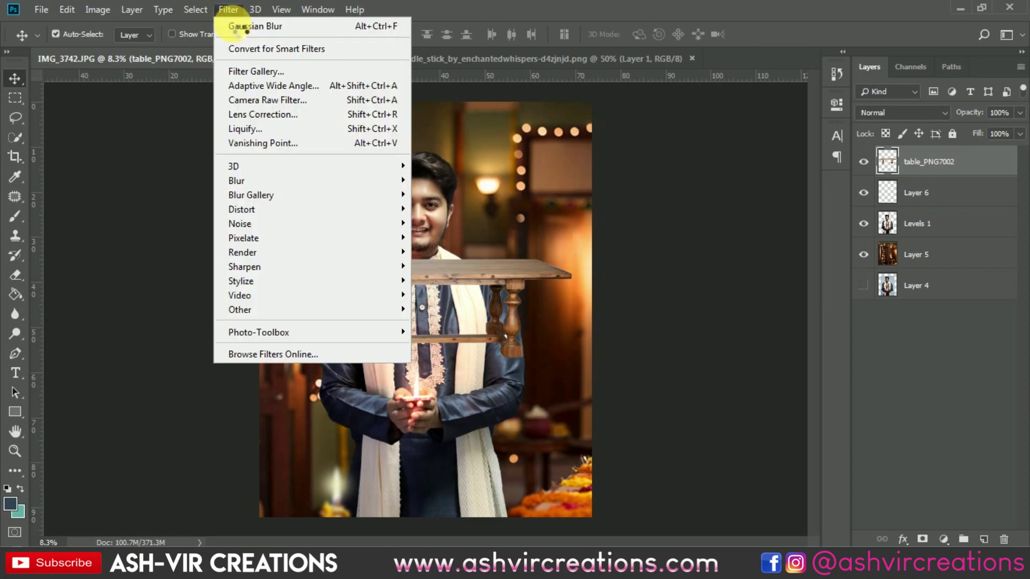
click(236, 27)
drag(456, 290, 291, 506)
scroll(327, 491, up, 2)
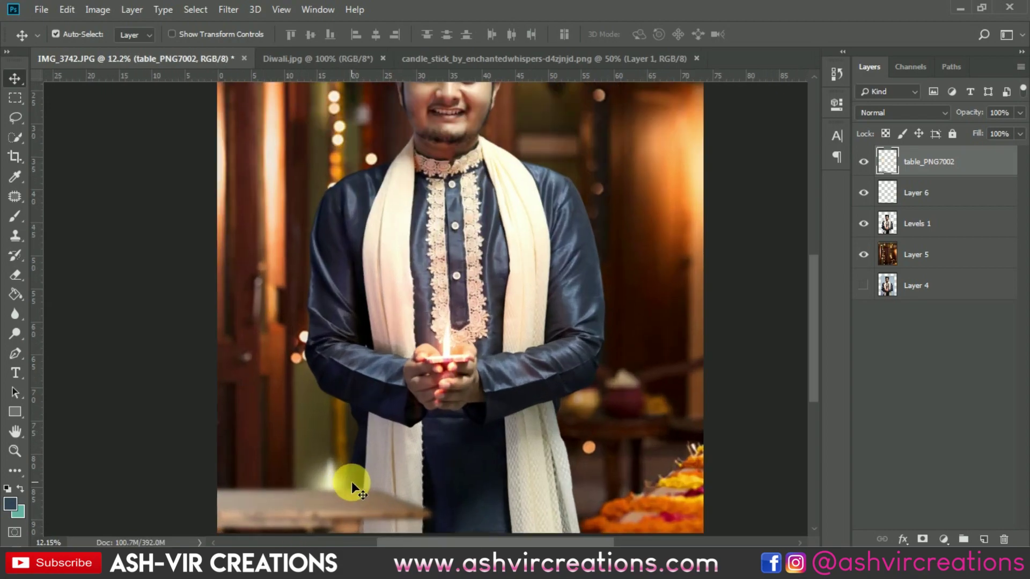
scroll(350, 482, down, 3)
scroll(324, 324, down, 3)
drag(324, 324, 340, 460)
- Hide Layer 6 and merge the table, man and Diwali background into one layer
click(957, 254)
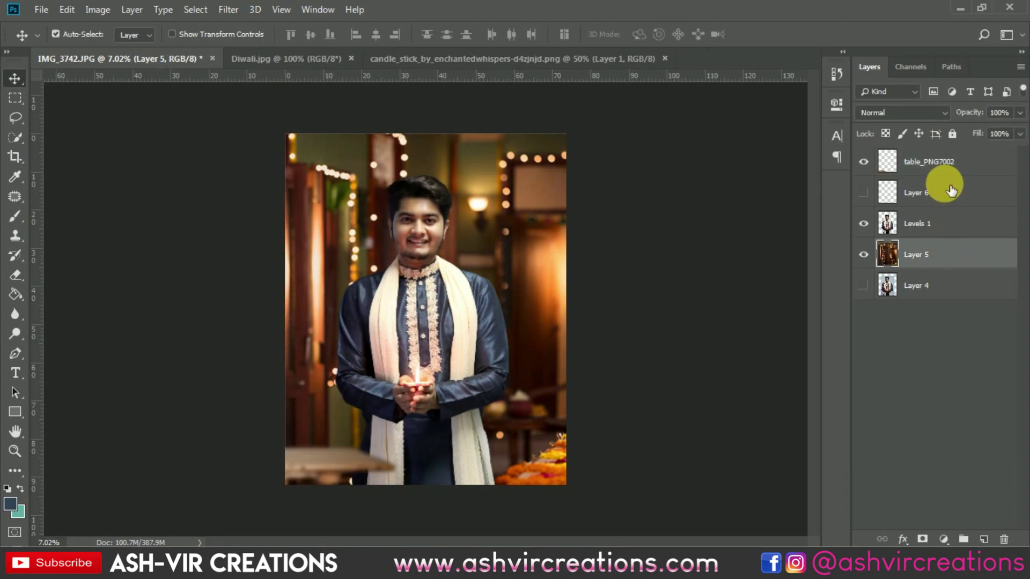
click(864, 192)
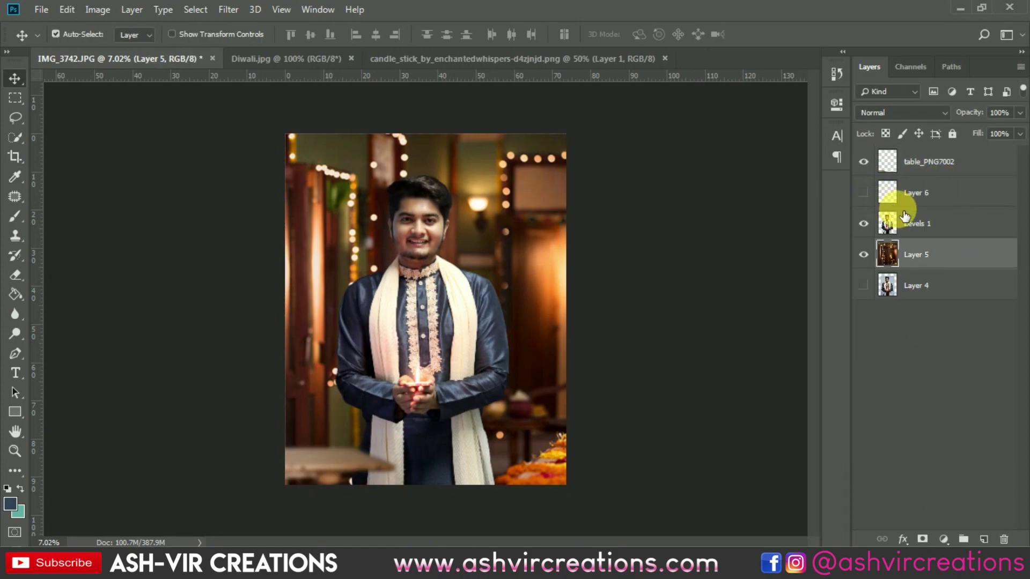
shift+click(923, 162)
right_click(928, 158)
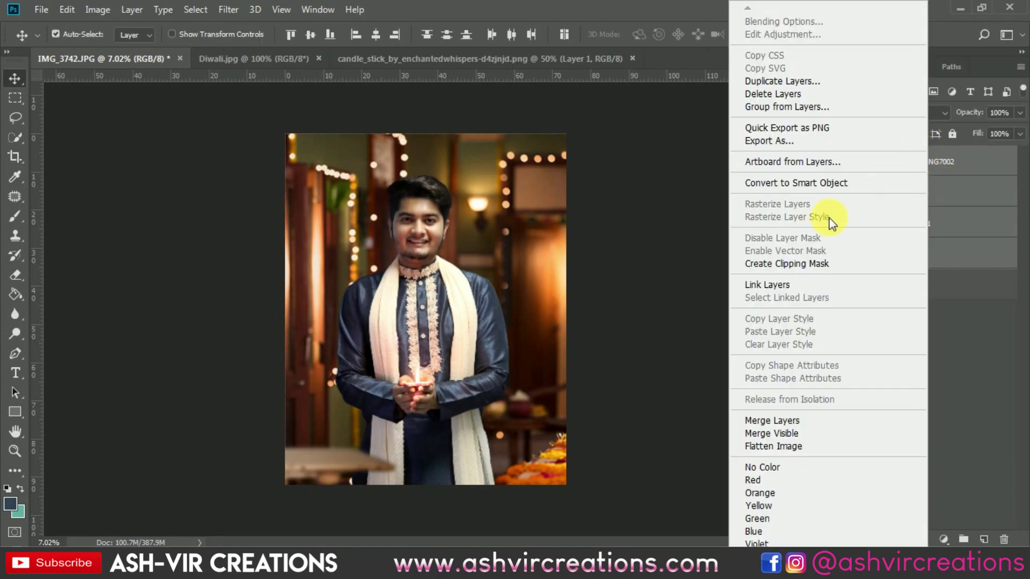
click(764, 417)
- From the Filter menu, choose the Camera Raw Filter
click(17, 164)
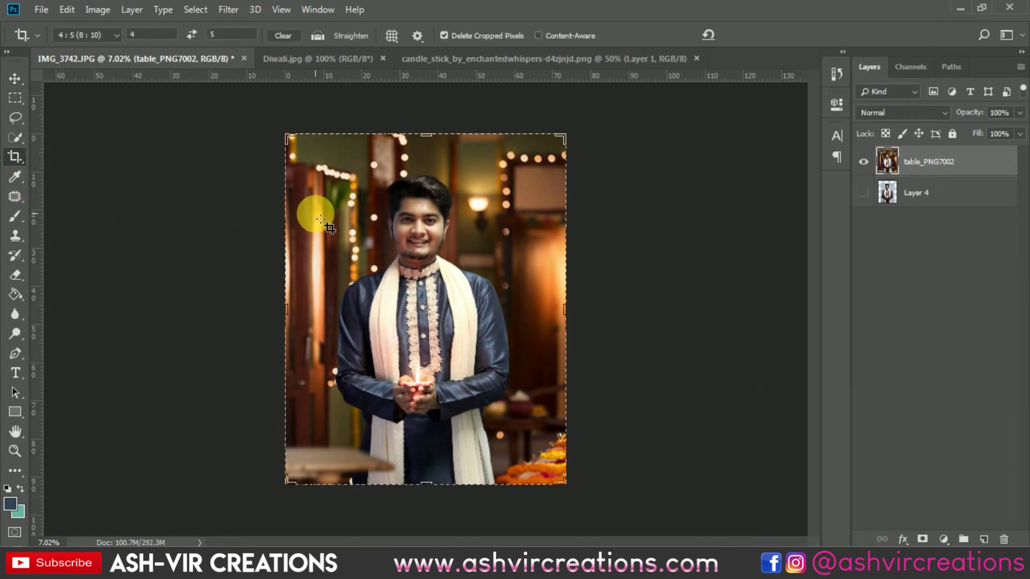
key(v)
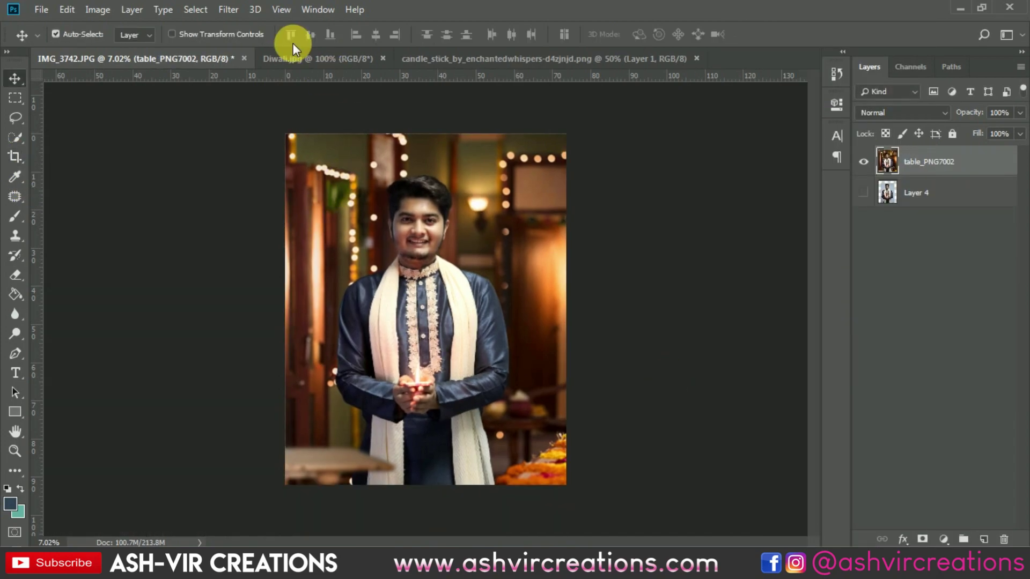
click(229, 11)
click(257, 102)
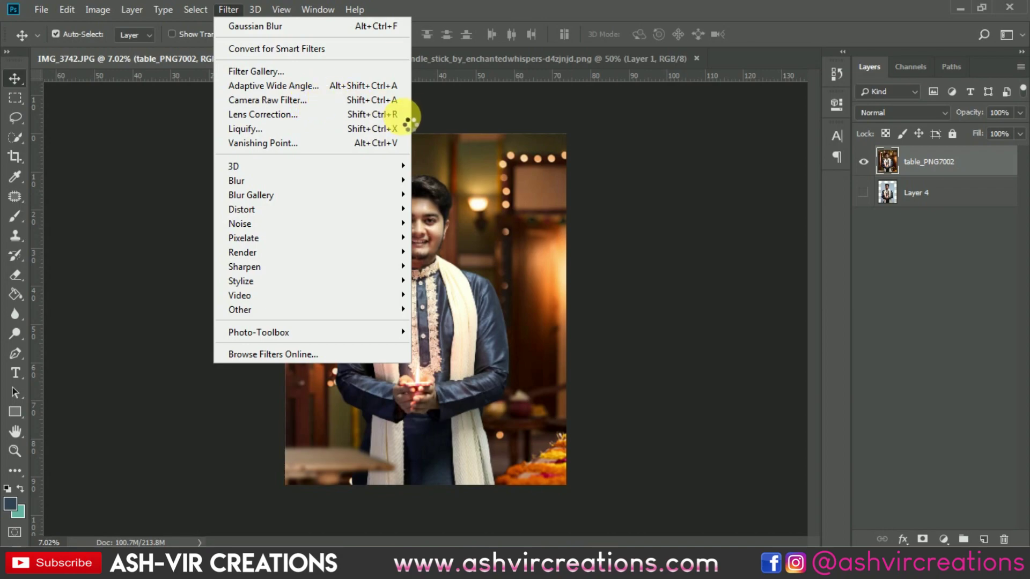
- In the Basic panel, set Temperature +5, Contrast +8, Highlights -12, Shadows +20, Whites +13, Blacks -17
key(shift+ctrl+a)
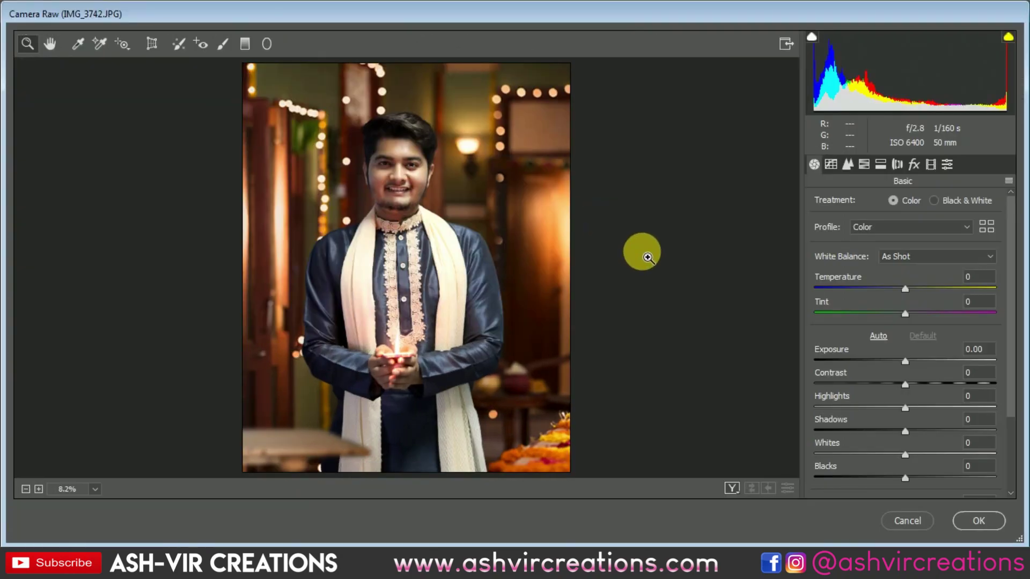
click(912, 290)
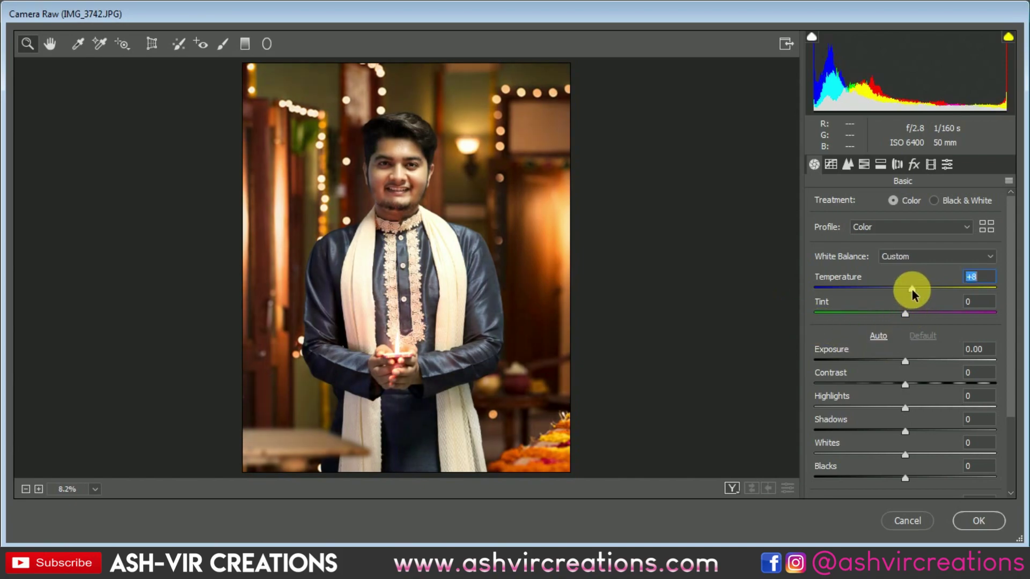
drag(907, 288, 913, 288)
click(912, 384)
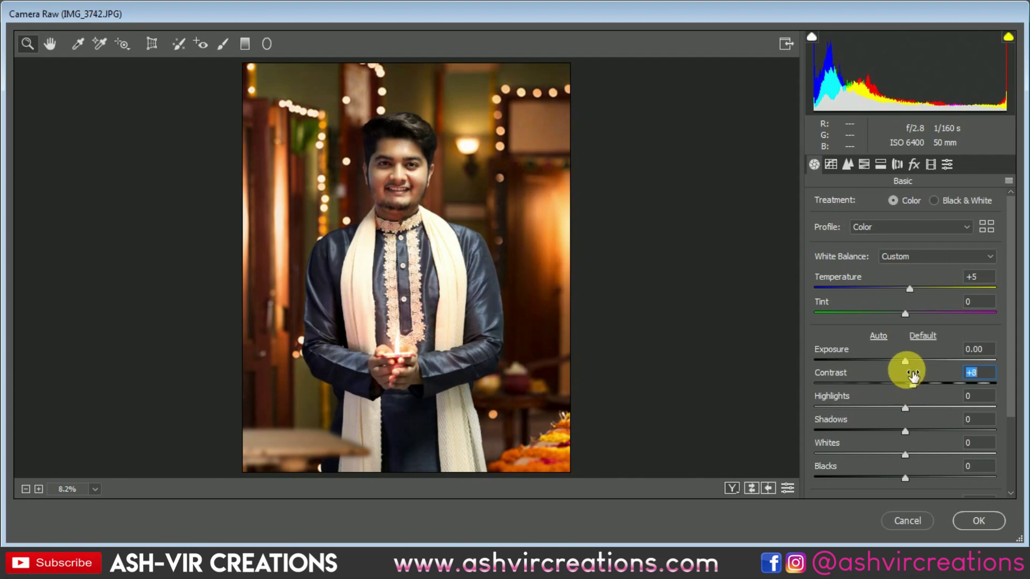
mouse_move(905, 408)
mouse_down()
mouse_move(834, 412)
mouse_move(915, 415)
mouse_move(895, 419)
mouse_up()
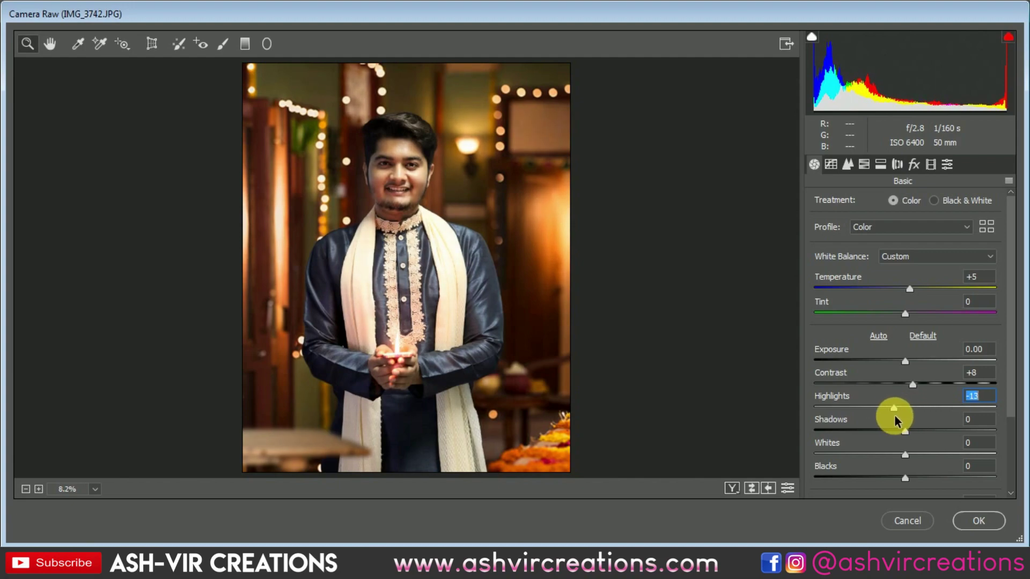
drag(906, 455, 918, 476)
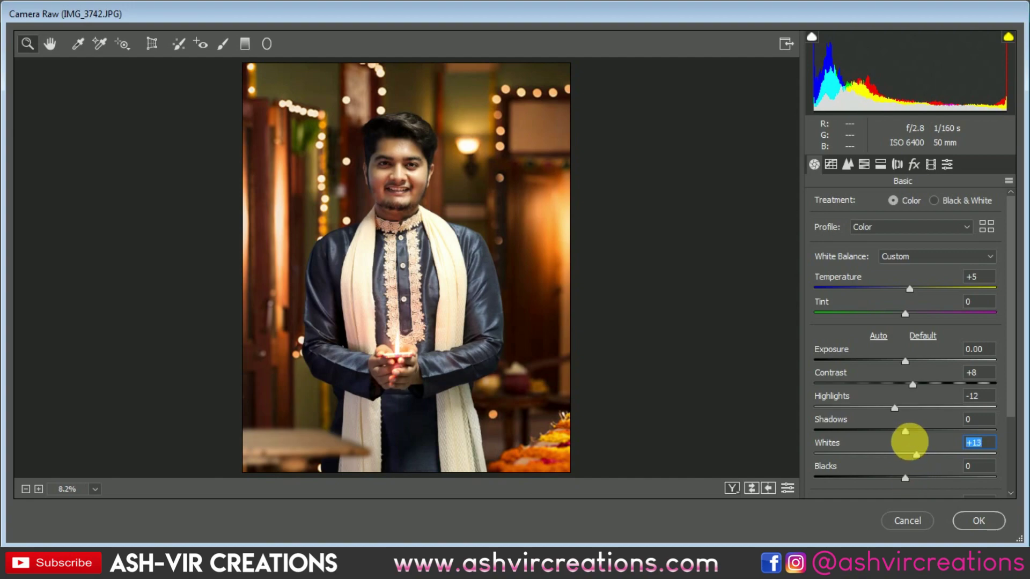
mouse_move(912, 432)
mouse_down()
mouse_move(947, 430)
mouse_move(925, 433)
mouse_move(939, 445)
mouse_move(923, 439)
mouse_up()
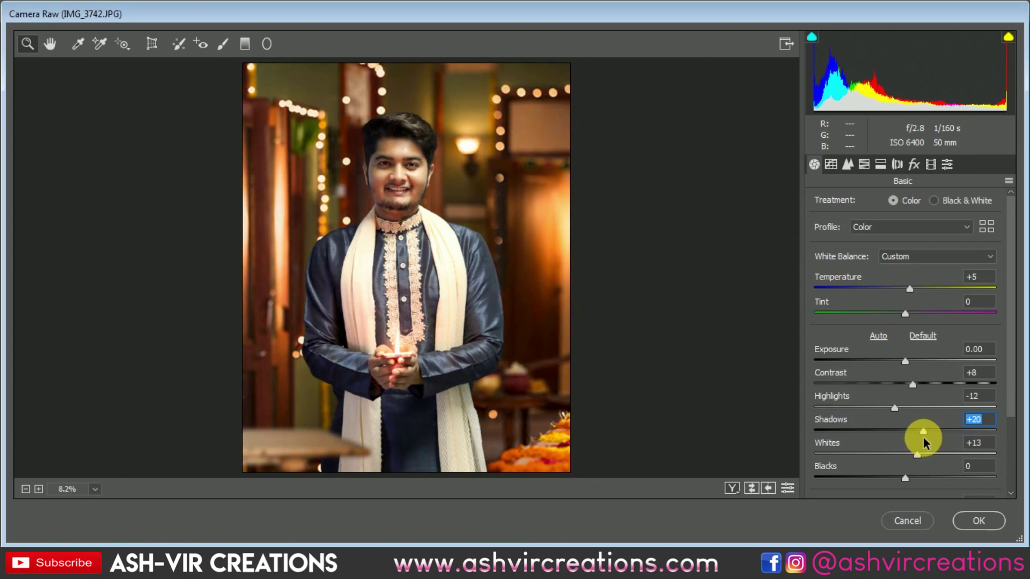
drag(906, 477, 889, 478)
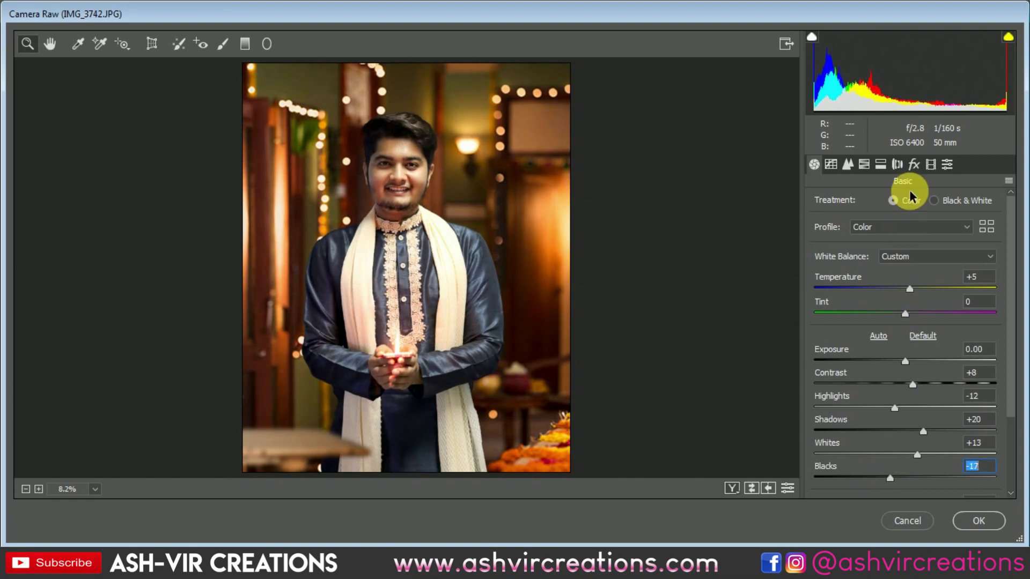
click(914, 165)
- Try the Calibration Blue Primary Hue slider, reset it to 0, and show the HSL hues
click(930, 167)
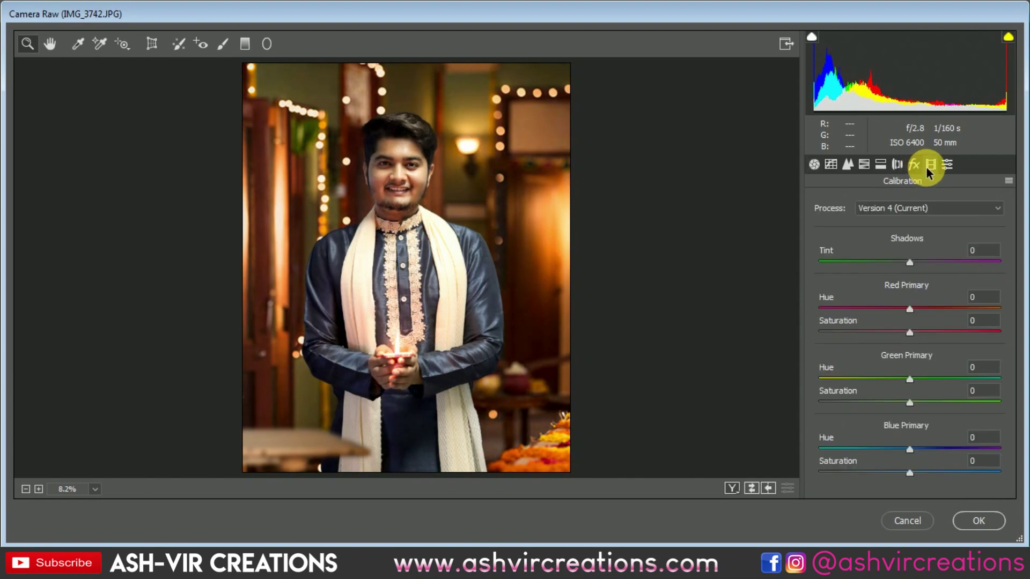
click(895, 450)
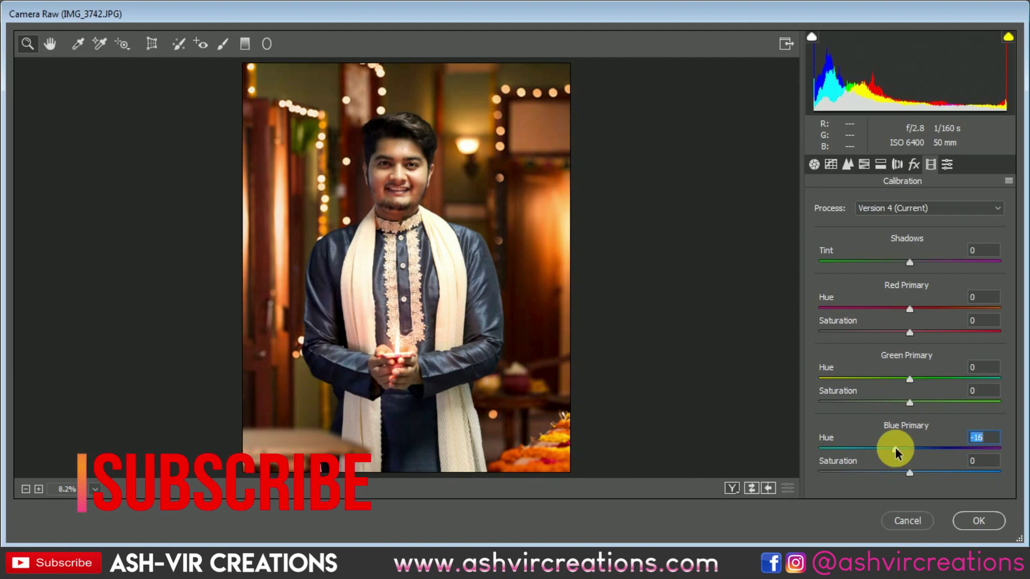
mouse_move(895, 447)
mouse_down()
mouse_move(877, 450)
mouse_move(903, 454)
mouse_up()
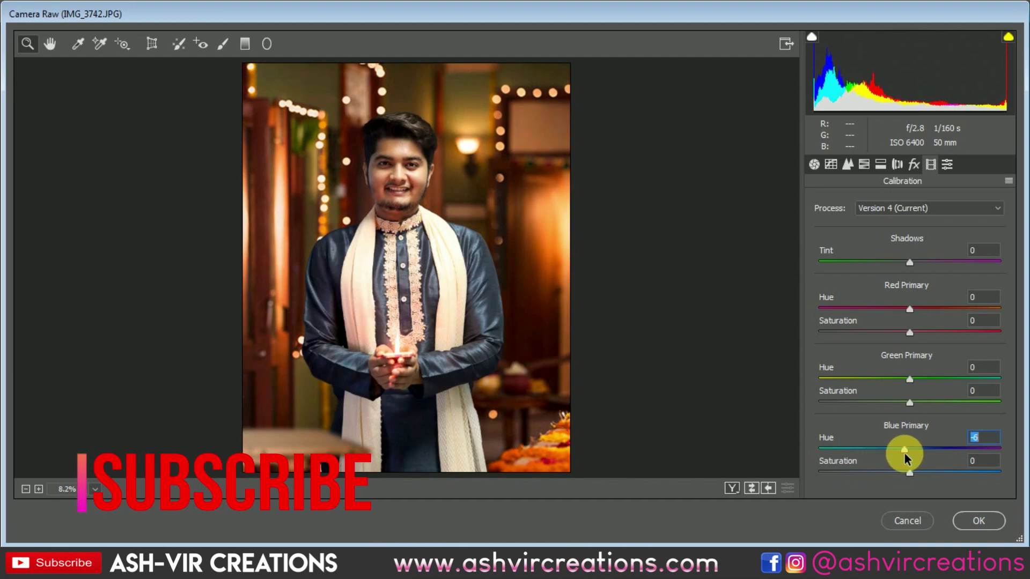
text(0)
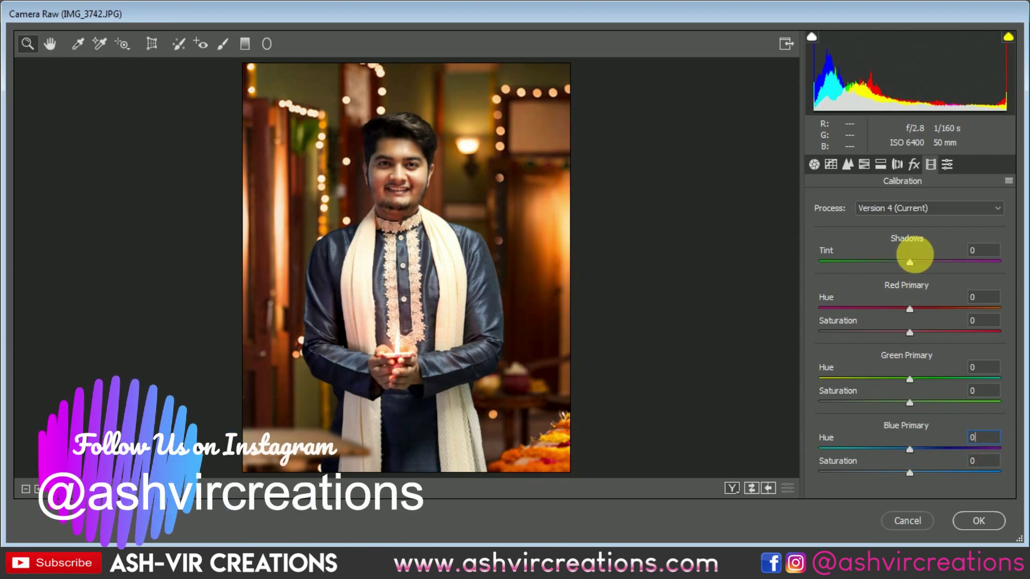
click(863, 164)
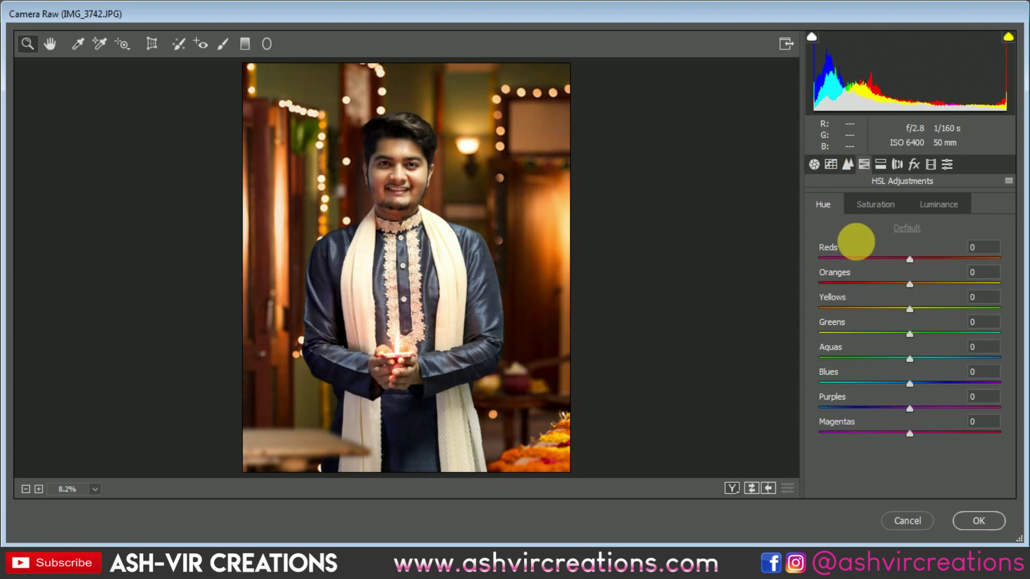
- Shift the Blues hue to -100, Aquas to -5, Purples to +22 and Magentas to -13
drag(892, 381, 812, 401)
mouse_move(912, 360)
mouse_down()
mouse_move(955, 366)
mouse_move(772, 349)
mouse_move(908, 361)
mouse_up()
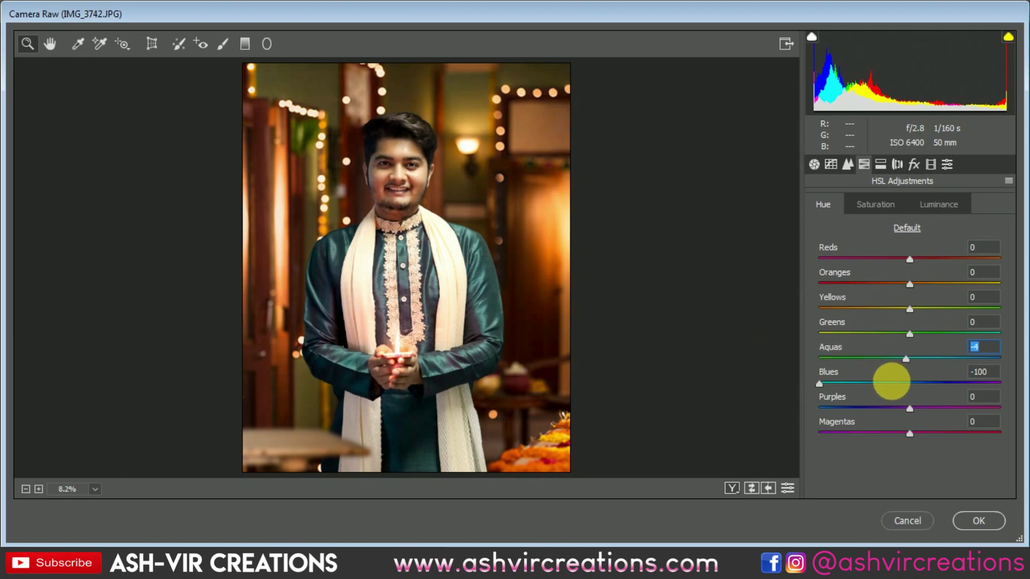
drag(907, 408, 1027, 408)
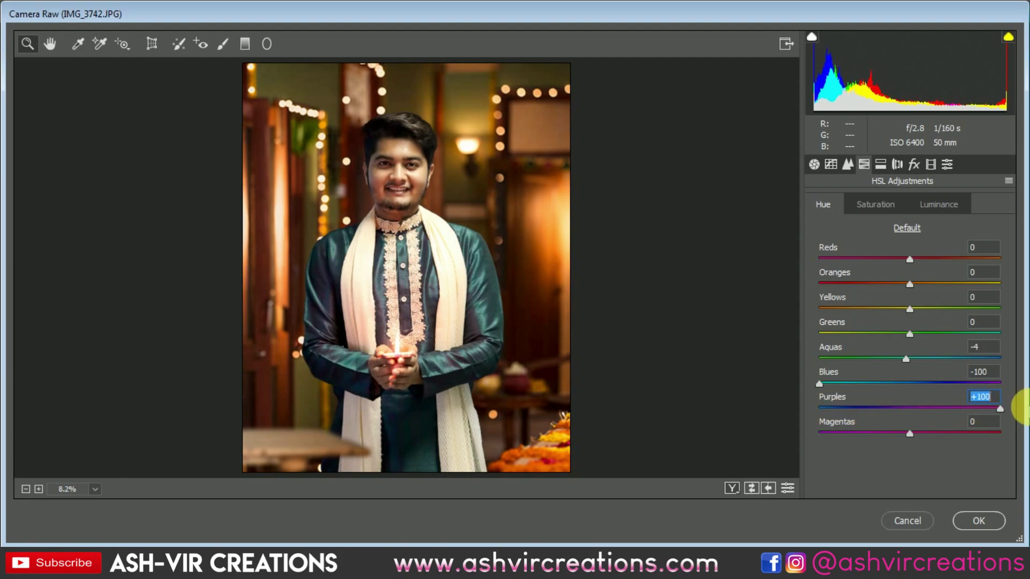
mouse_move(940, 414)
mouse_down()
mouse_move(968, 409)
mouse_move(801, 410)
mouse_move(944, 404)
mouse_up()
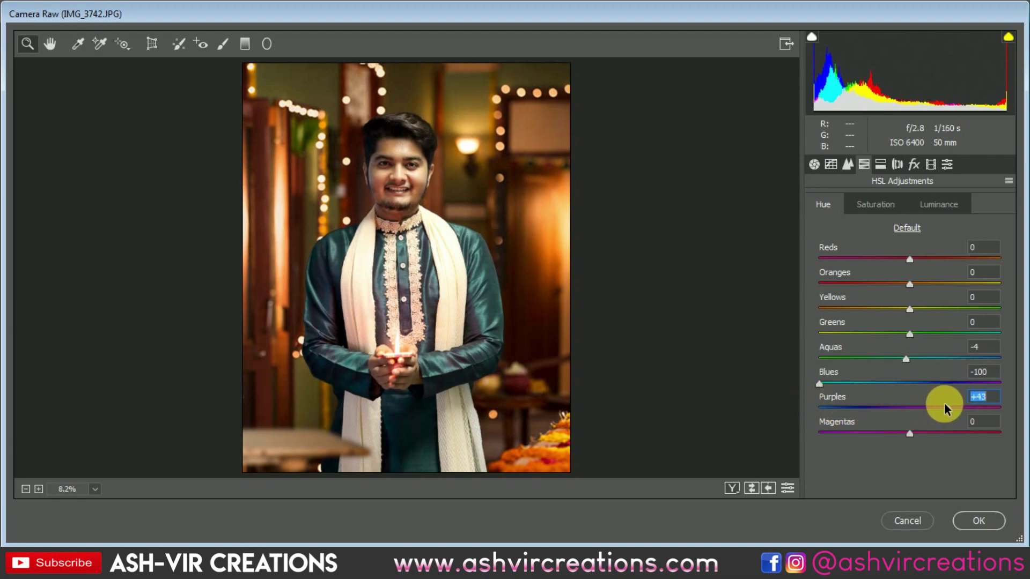
mouse_move(910, 434)
mouse_down()
mouse_move(818, 432)
mouse_move(1019, 437)
mouse_move(925, 434)
mouse_up()
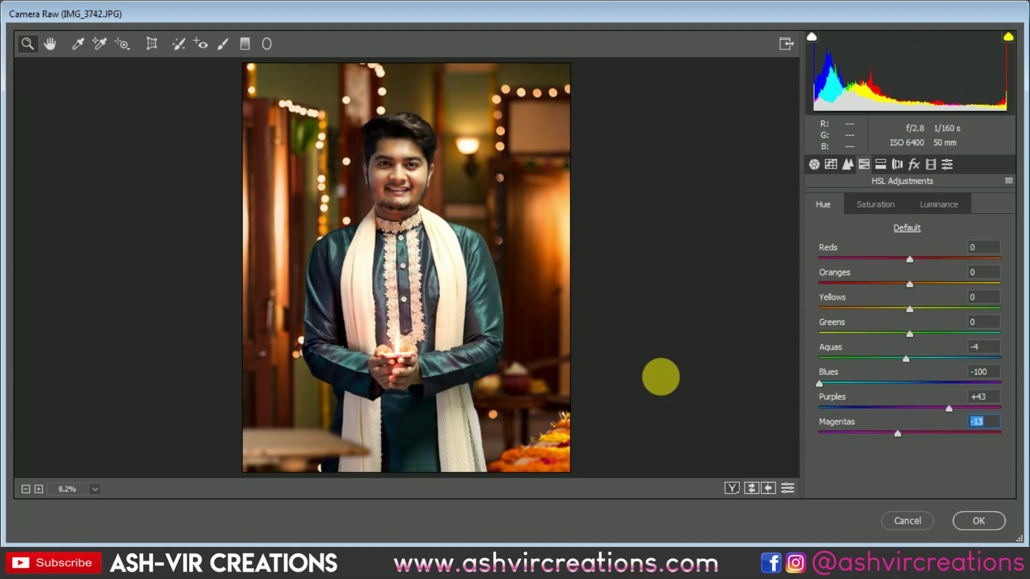
drag(417, 352, 456, 271)
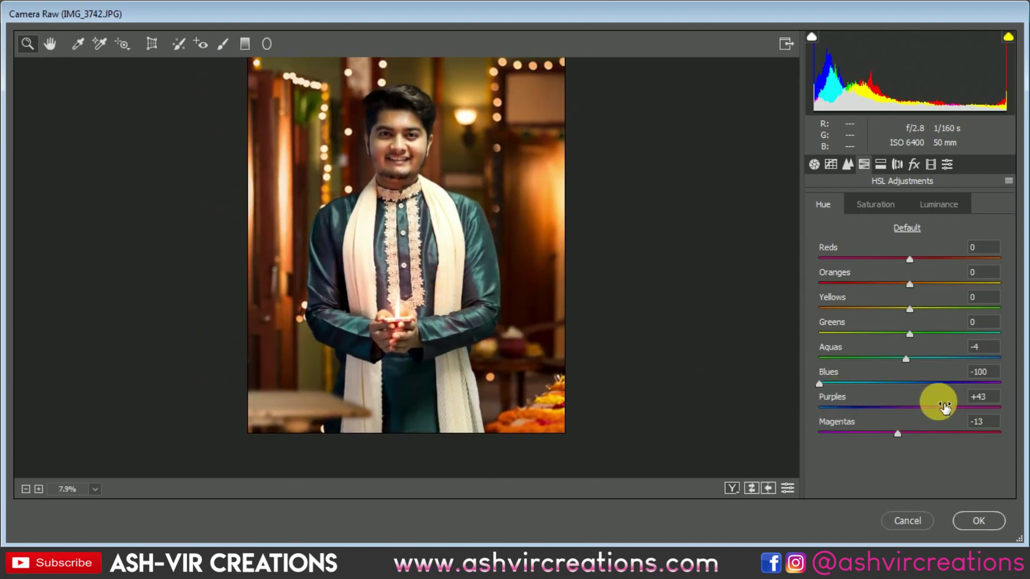
mouse_move(948, 408)
mouse_down()
mouse_move(808, 413)
mouse_move(929, 411)
mouse_up()
click(906, 358)
- Set the Greens hue to +51 and Yellows to -11, then start a -12 vignette
drag(905, 358, 960, 358)
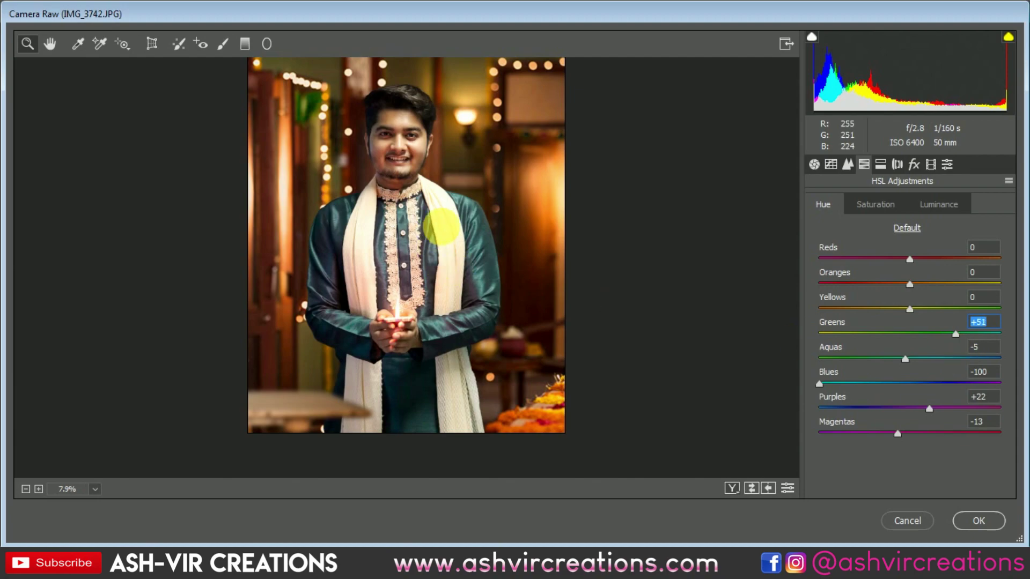
scroll(456, 215, down, 1)
scroll(461, 228, up, 2)
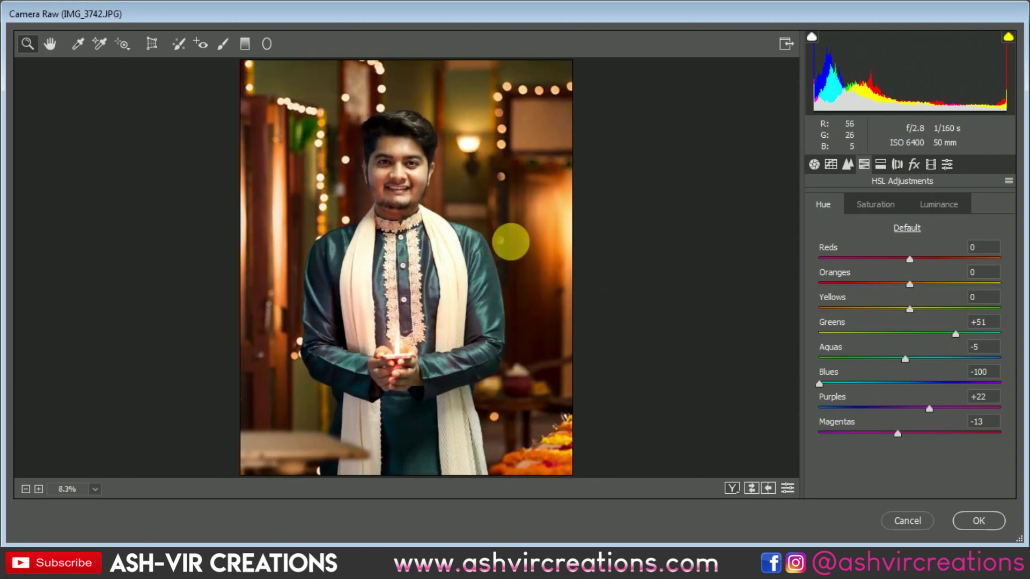
click(908, 315)
mouse_move(908, 315)
mouse_down()
mouse_move(800, 315)
mouse_move(905, 318)
mouse_move(816, 307)
mouse_move(919, 322)
mouse_move(878, 325)
mouse_move(896, 320)
mouse_up()
drag(488, 214, 468, 202)
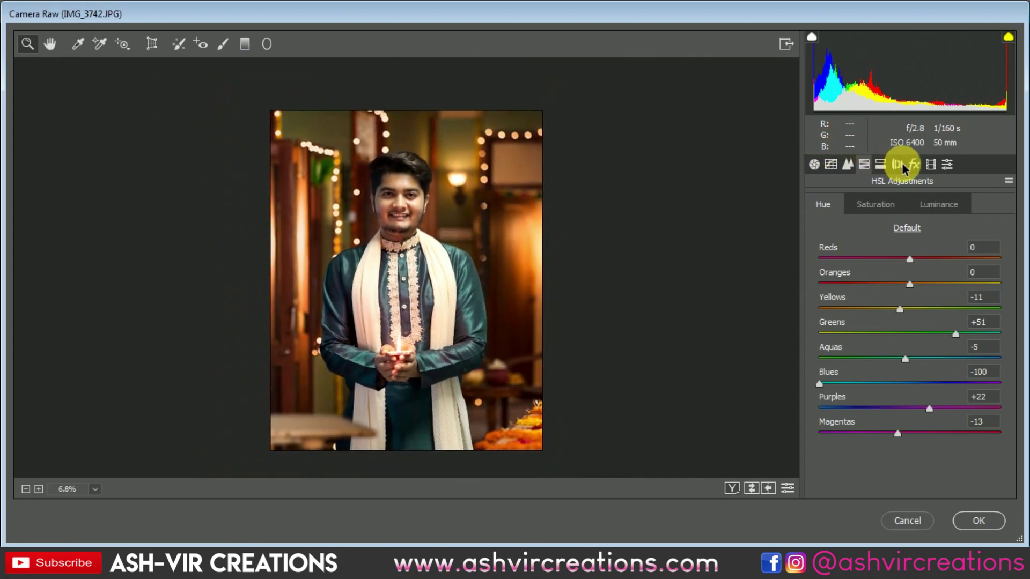
click(914, 164)
click(908, 359)
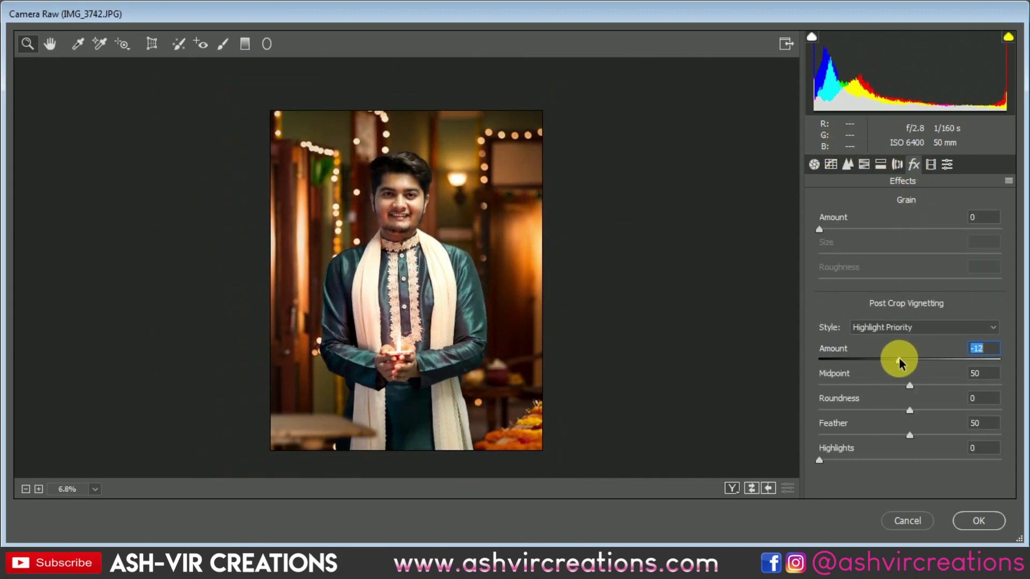
- Set Post Crop Vignetting to Amount -9, Midpoint 38, Roundness -18, Feather 43
drag(908, 358, 900, 441)
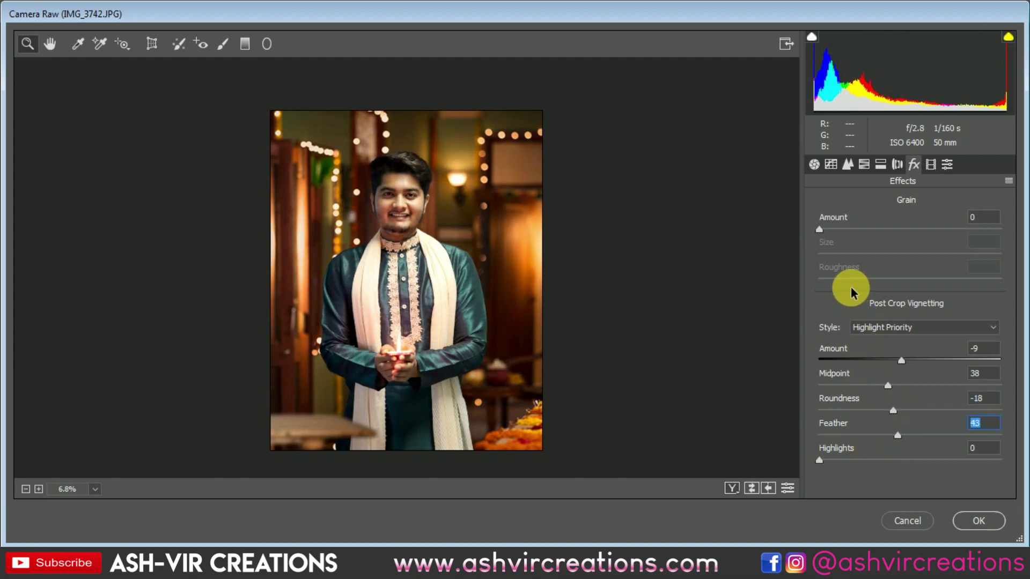
click(882, 167)
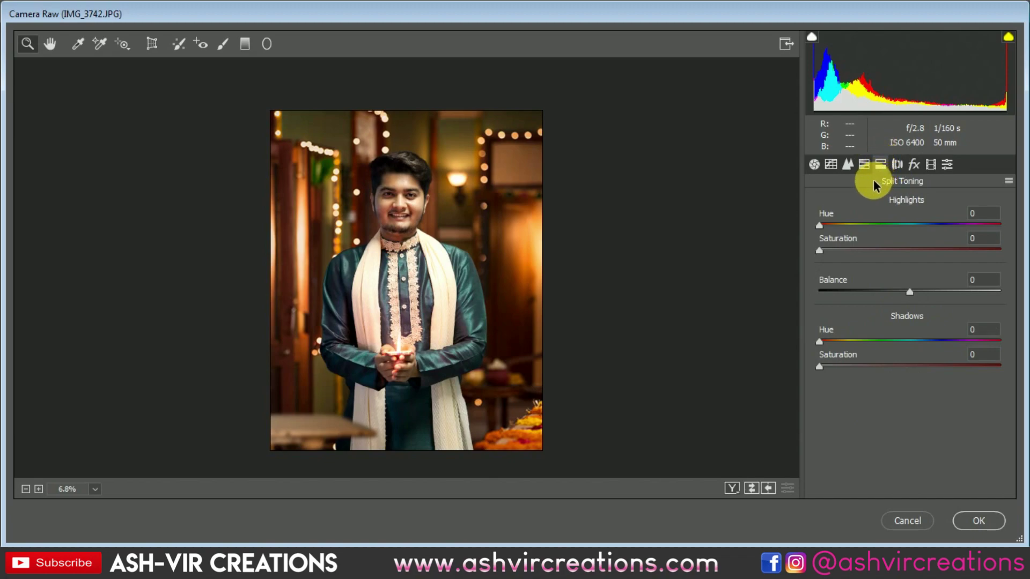
- Tint the split-toning highlights with Hue 56 and Saturation 11
click(851, 225)
click(848, 250)
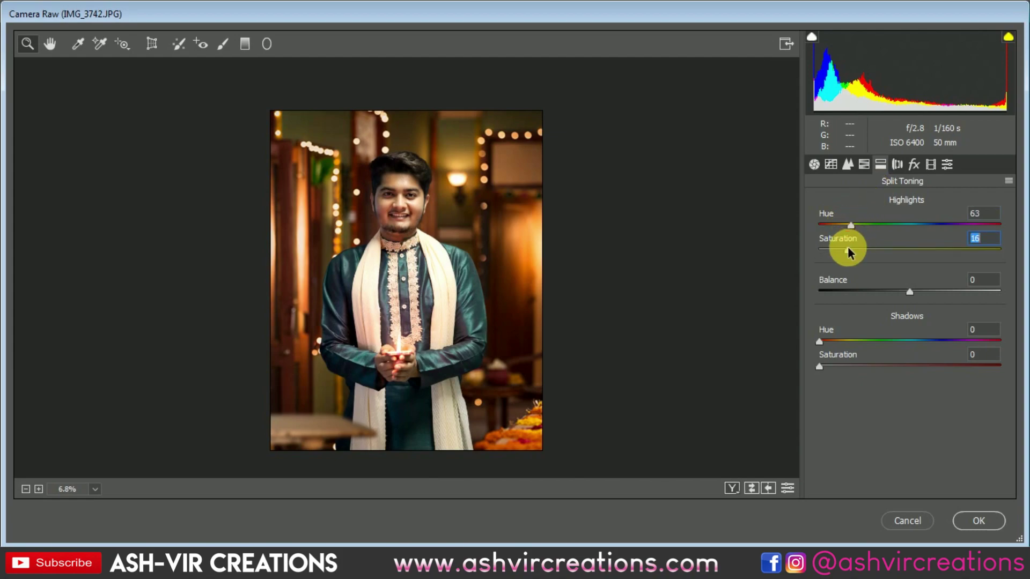
click(473, 240)
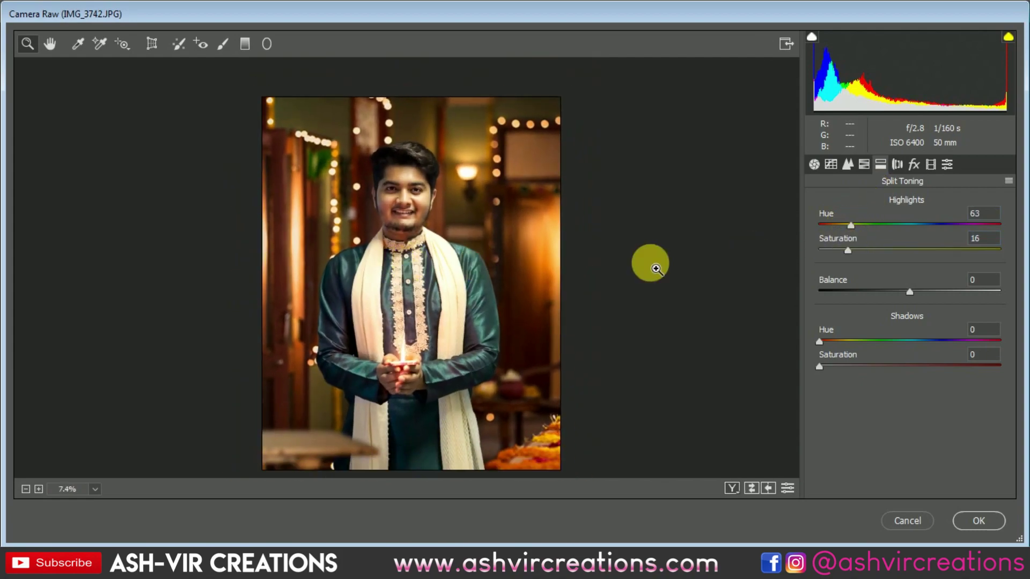
drag(842, 254, 894, 254)
drag(850, 225, 837, 264)
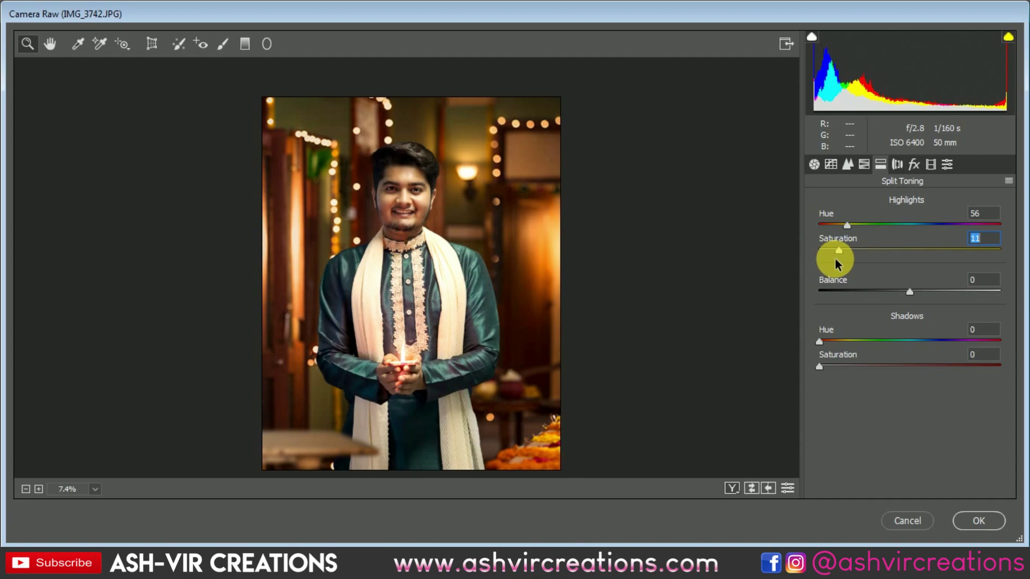
click(381, 199)
drag(414, 267, 443, 282)
- Tint the split-toning shadows with Hue 32 and Saturation 6
drag(843, 342, 921, 344)
click(851, 366)
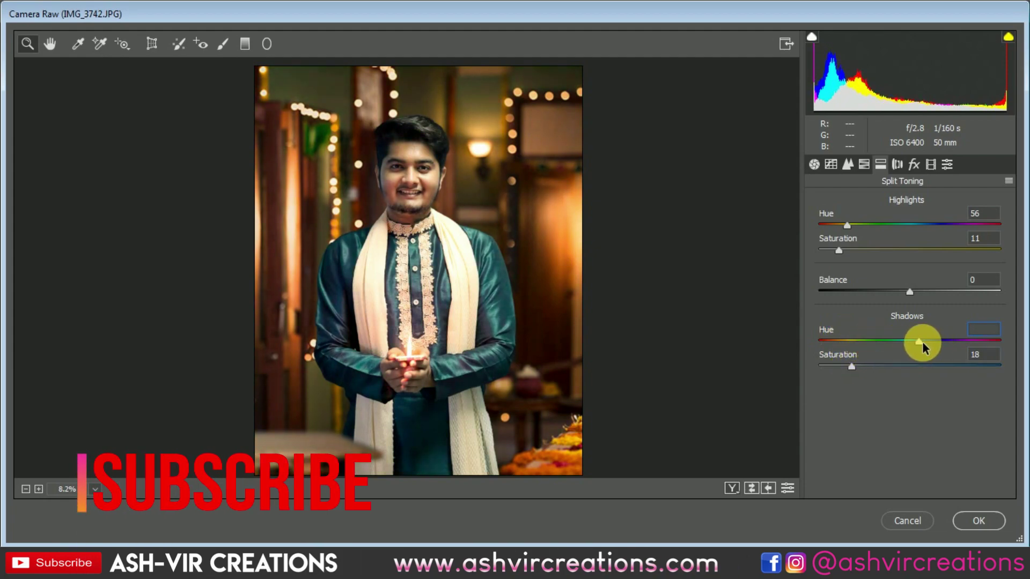
drag(864, 368, 804, 374)
drag(838, 376, 842, 369)
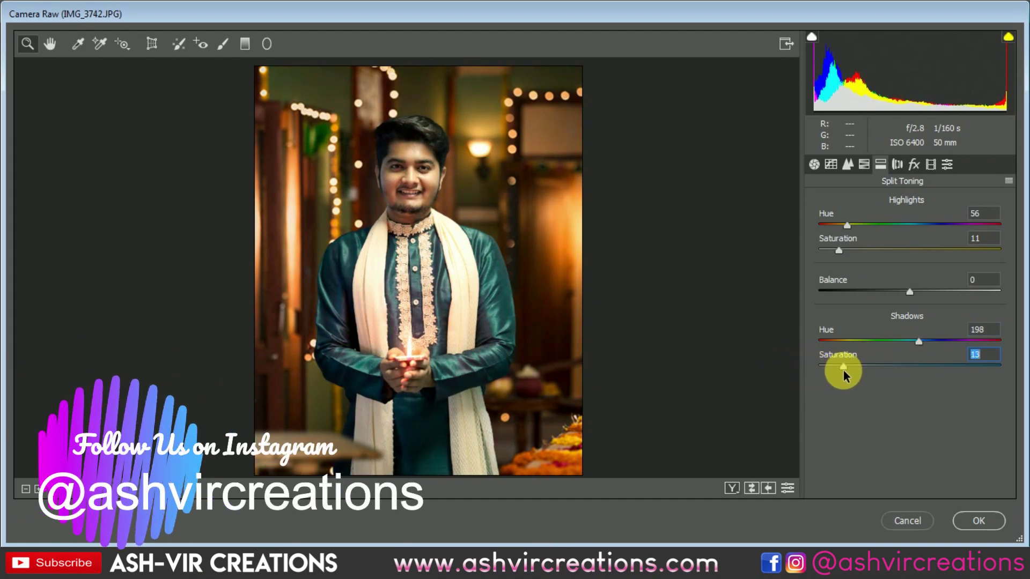
click(846, 342)
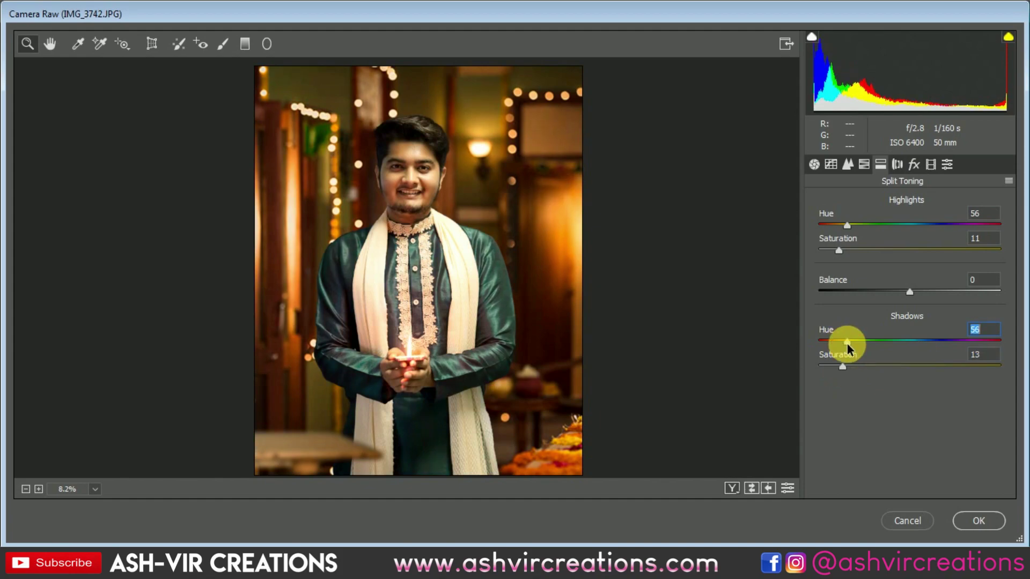
drag(848, 347, 826, 374)
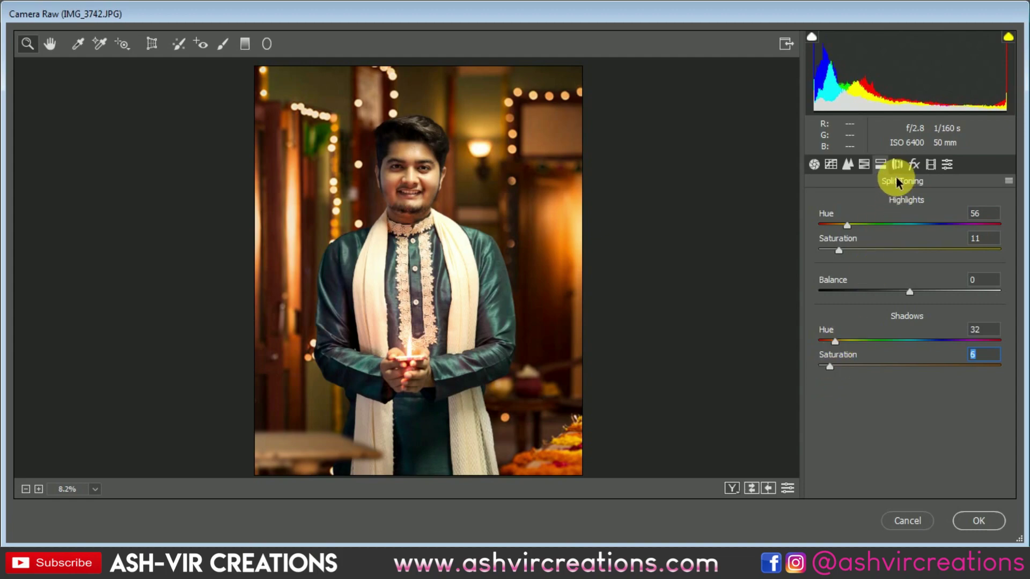
- Add a point to the Blue channel point curve and raise it slightly
click(848, 164)
click(873, 257)
click(868, 304)
click(855, 418)
drag(854, 418, 854, 418)
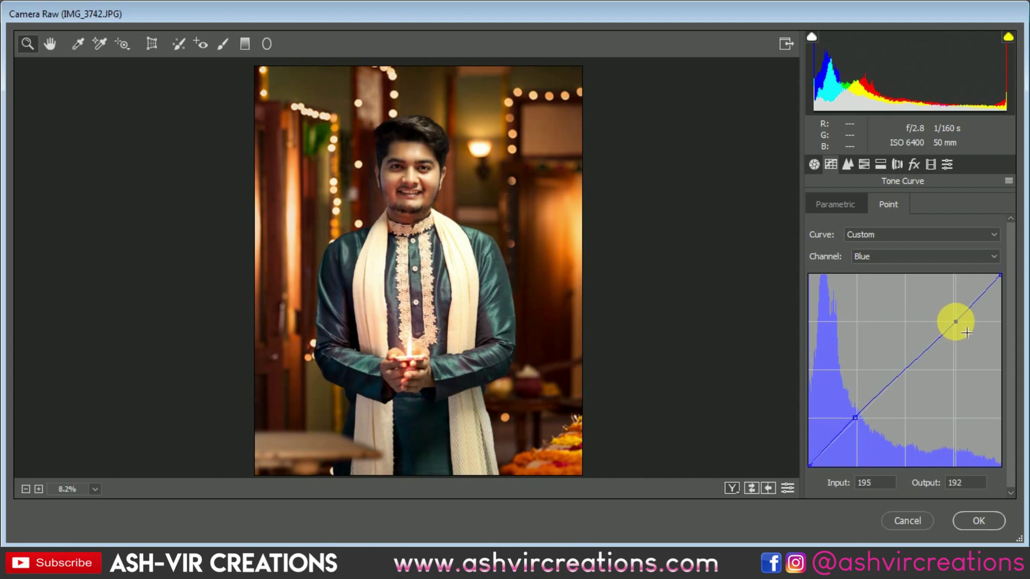
- Raise Detail Sharpening Amount to 22 and check it zoomed in on the face
click(849, 164)
drag(828, 232, 841, 232)
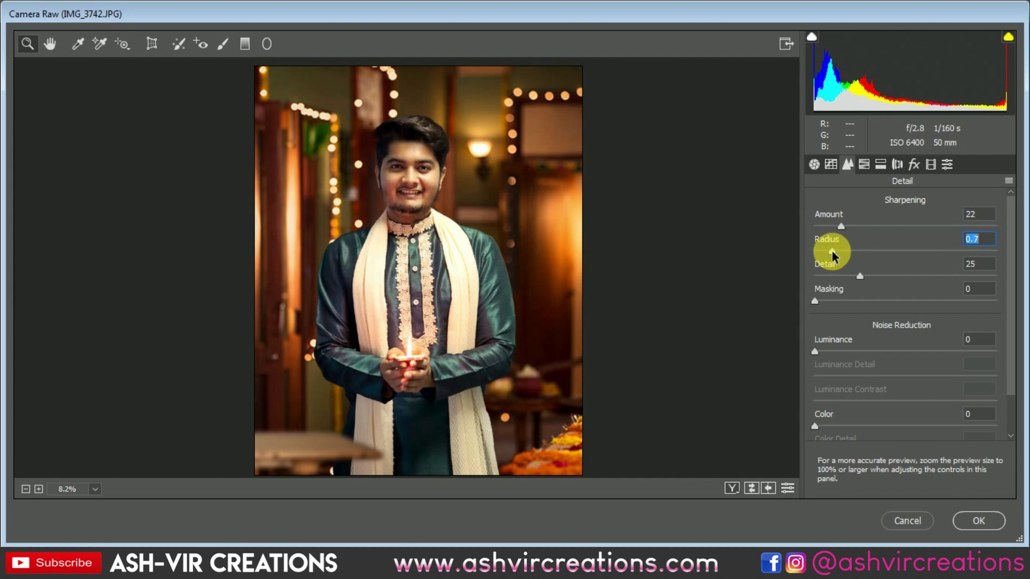
click(422, 214)
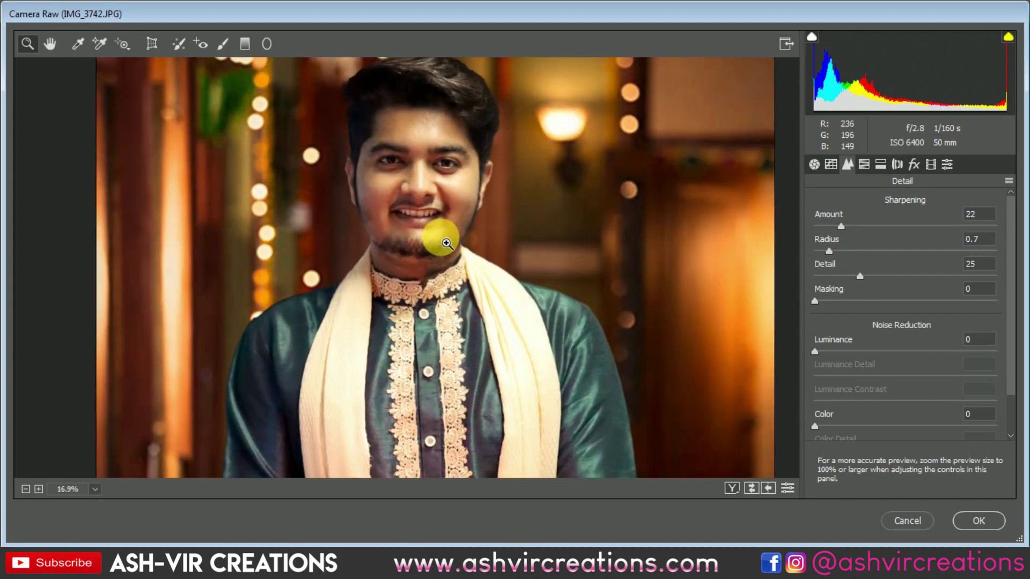
alt+click(450, 339)
alt+click(437, 397)
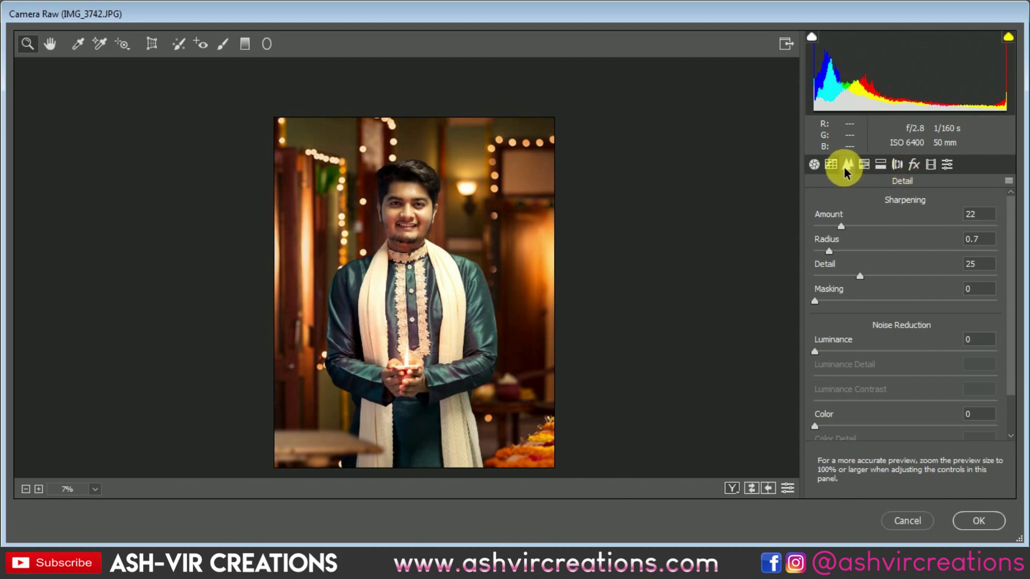
- Step through the Basic, Tone Curve and Effects panels to the Calibration settings
click(815, 165)
click(829, 166)
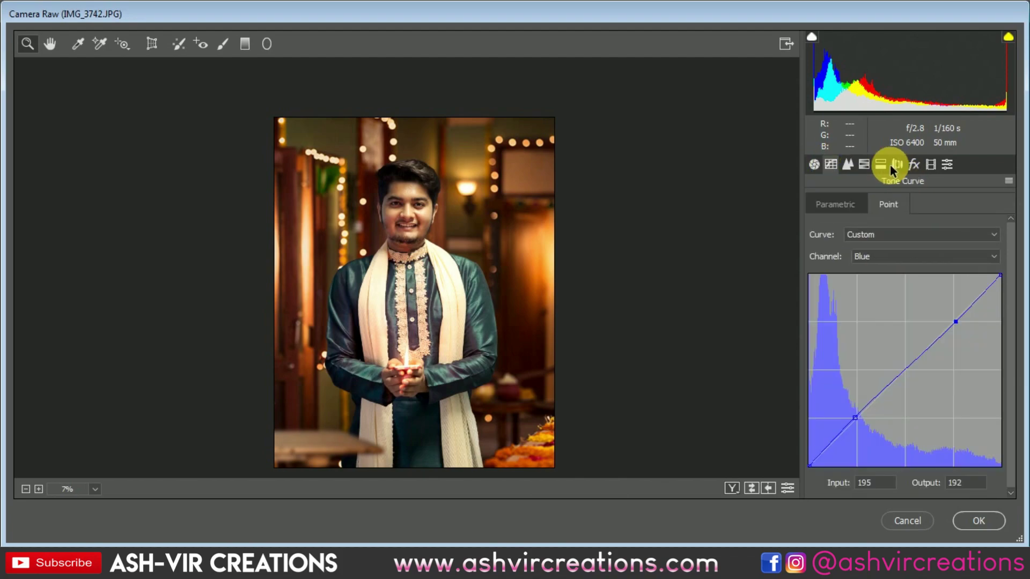
click(911, 164)
click(928, 167)
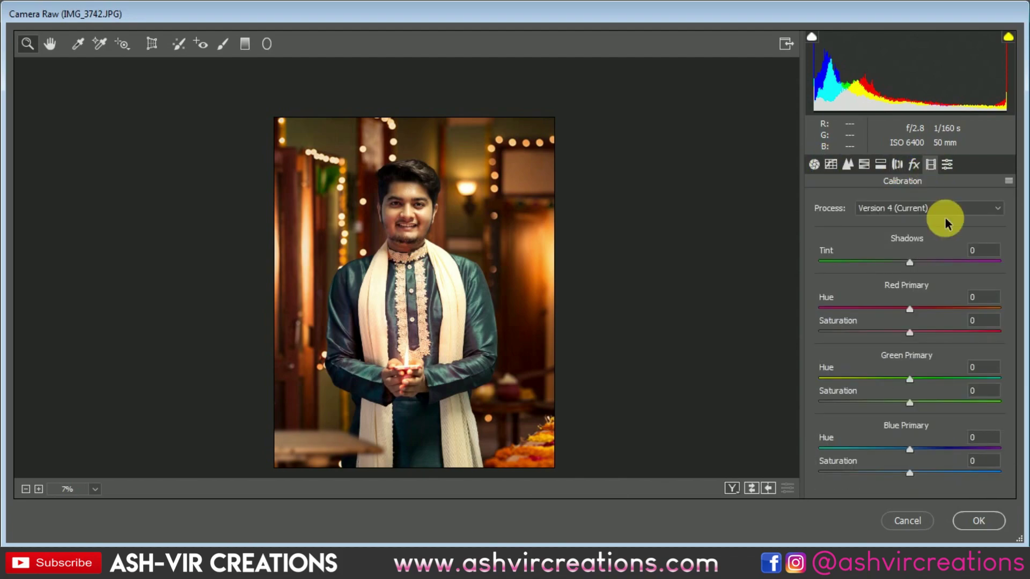
- Set Green Primary Saturation to +14 and Red Primary Saturation to -16
drag(925, 407, 930, 410)
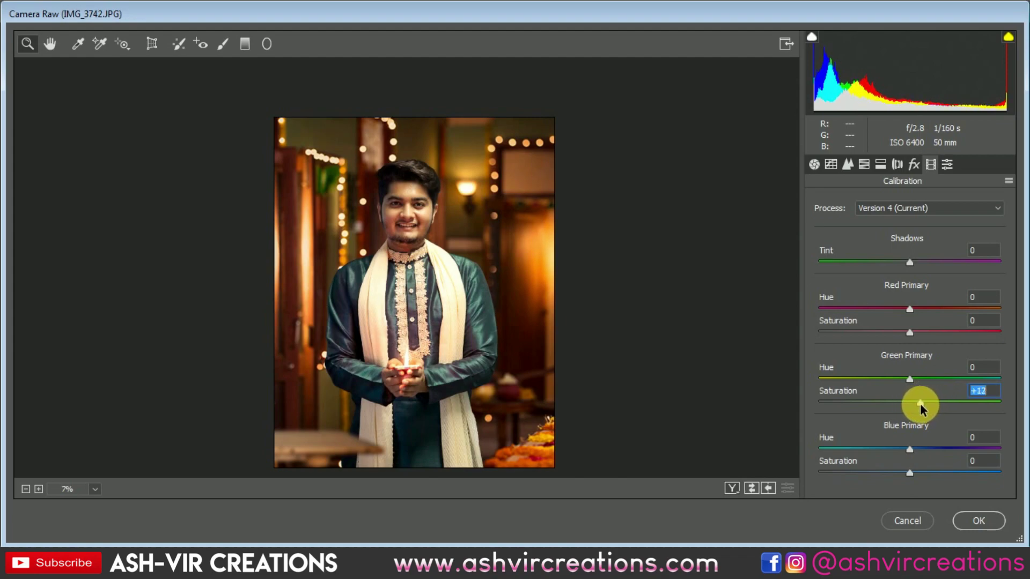
mouse_move(910, 409)
mouse_down()
mouse_move(885, 407)
mouse_move(923, 410)
mouse_up()
drag(917, 331, 895, 340)
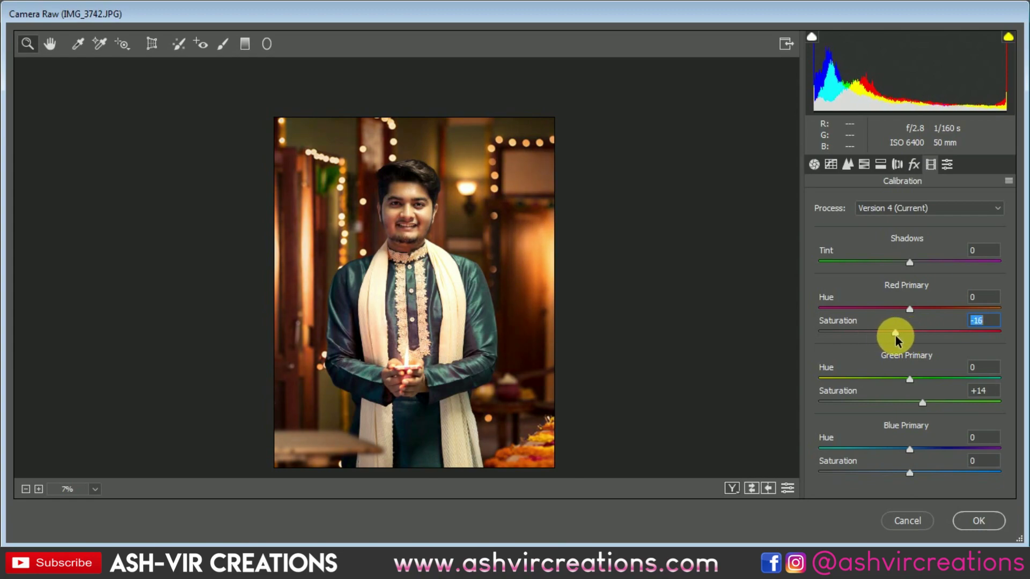
mouse_move(483, 275)
mouse_down()
mouse_move(472, 276)
mouse_move(492, 290)
mouse_up()
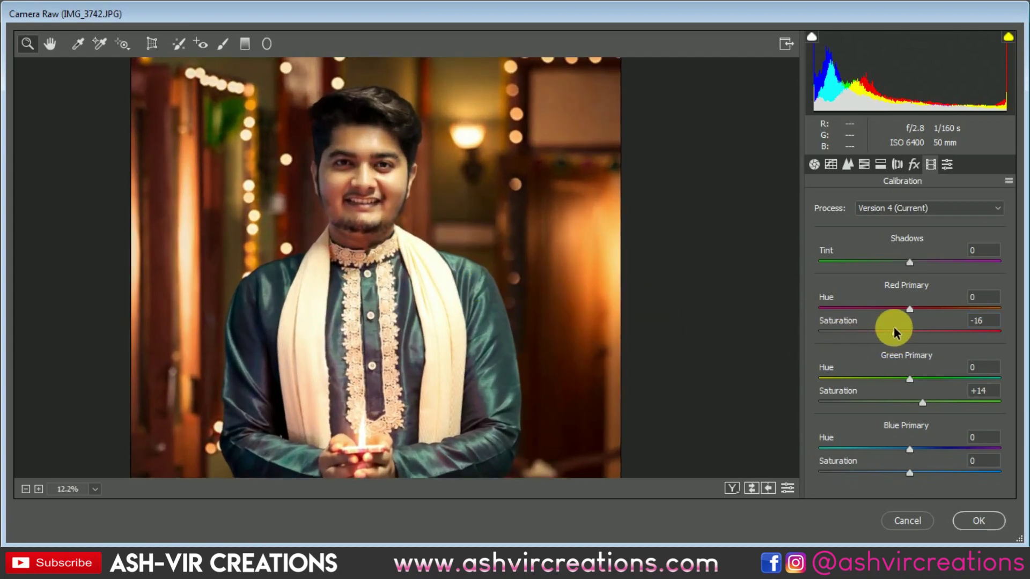
- Set Red Primary Hue to -3, inspect the portrait, and apply the Camera Raw grade
drag(919, 313, 895, 318)
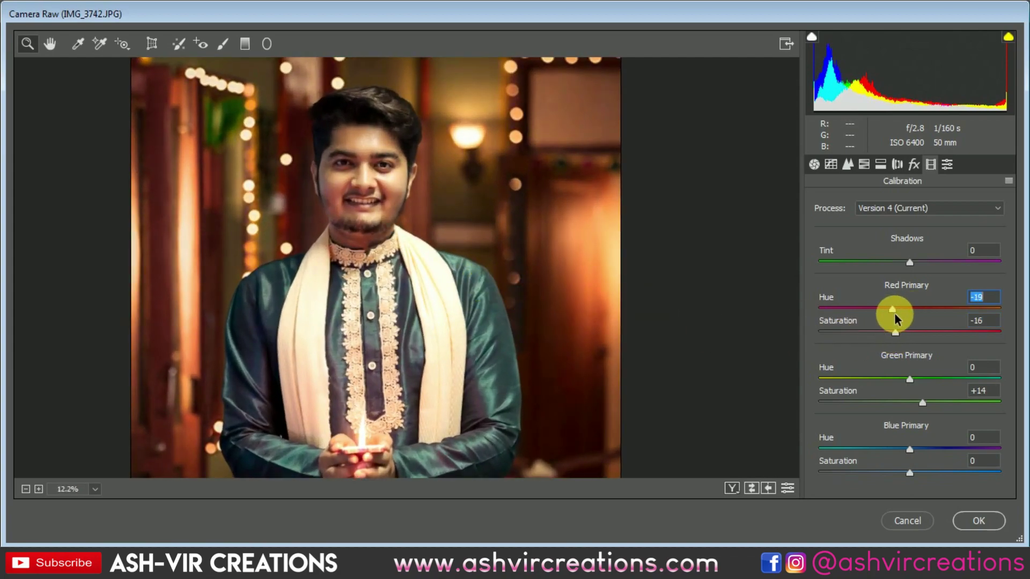
double_click(892, 312)
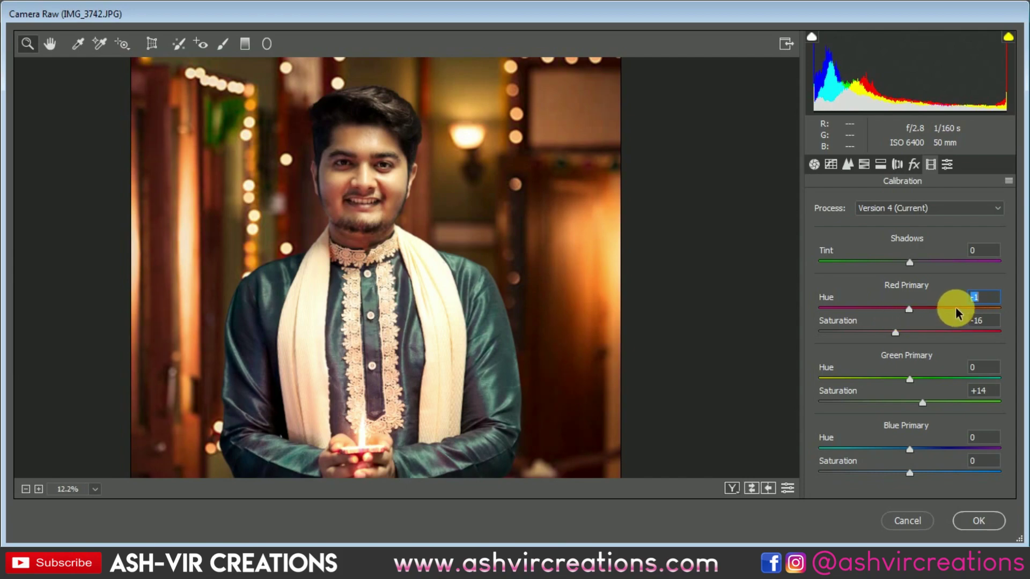
key(Down)
alt+click(462, 316)
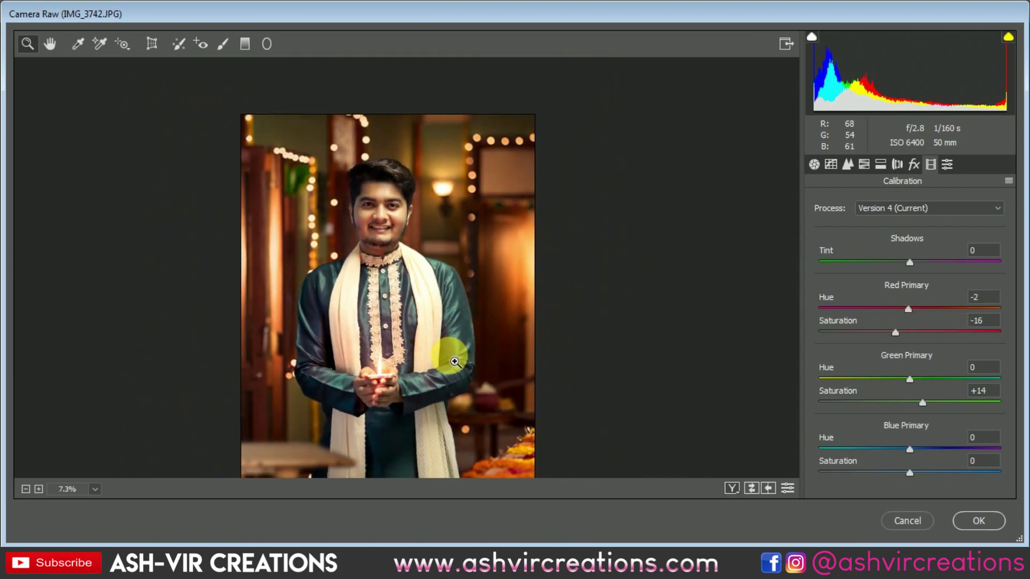
click(395, 301)
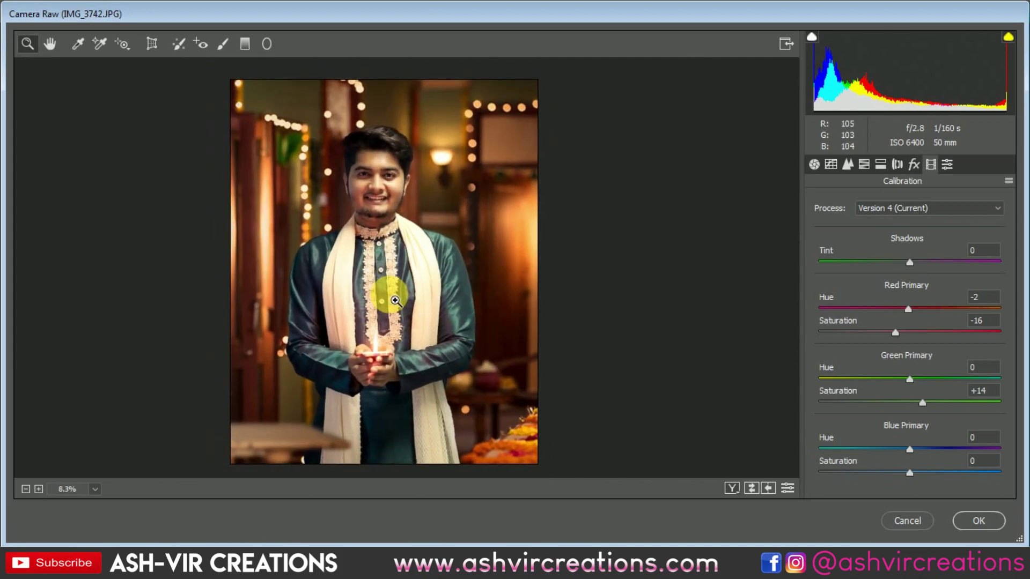
click(979, 297)
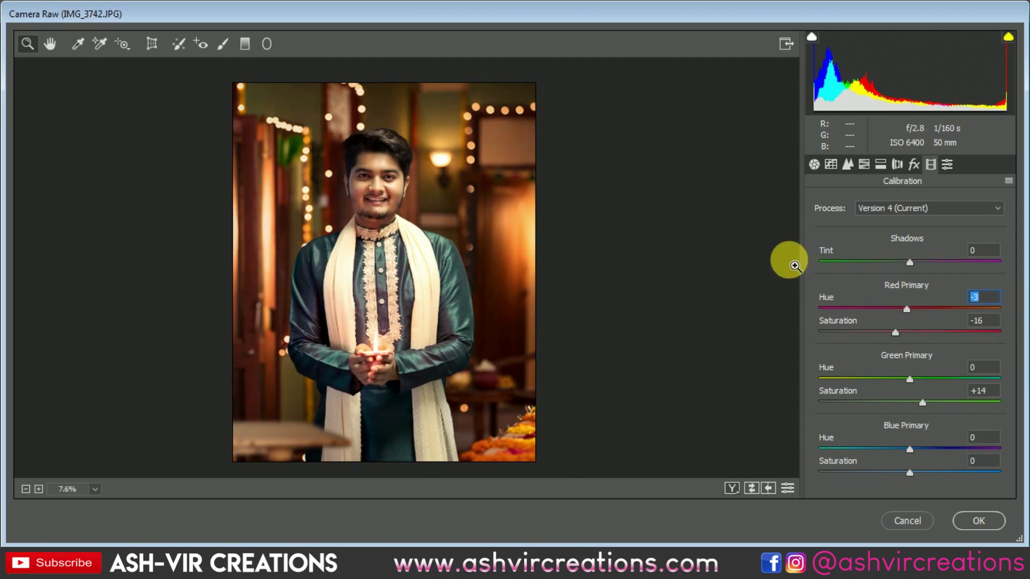
click(358, 201)
alt+click(358, 201)
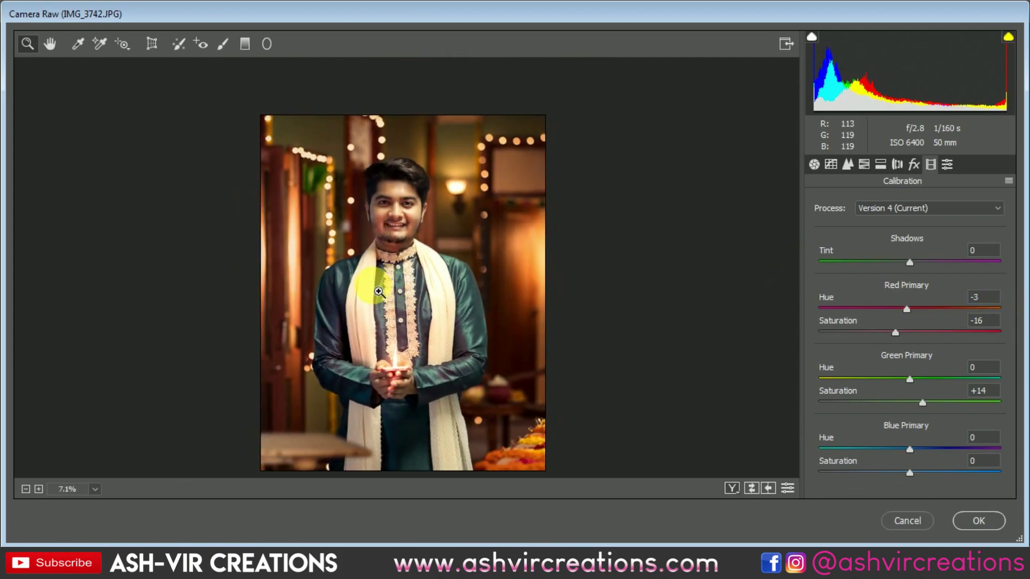
alt+click(370, 281)
click(982, 522)
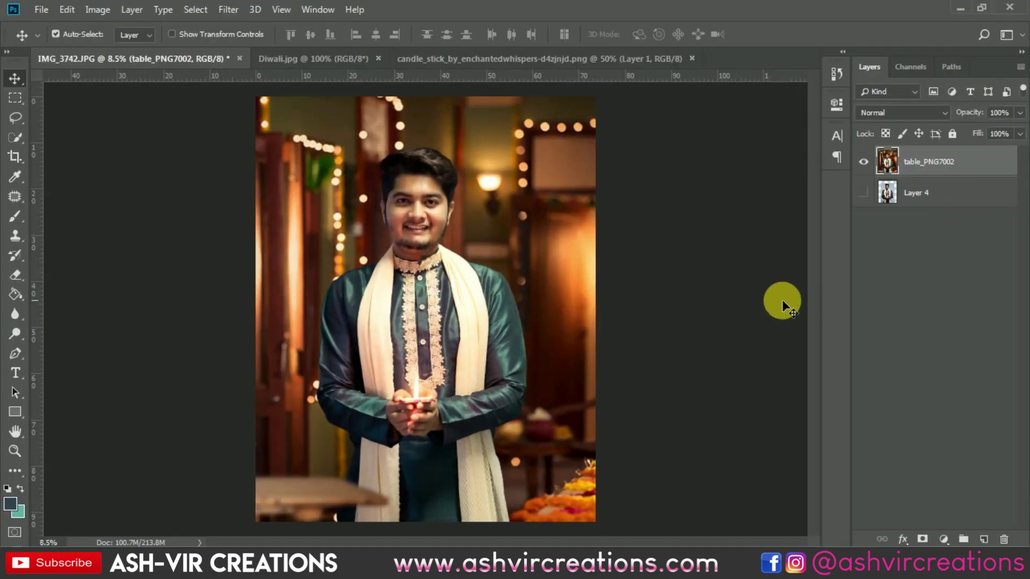
- Toggle table_PNG7002's visibility repeatedly to compare, ending with the Diwali background shown
click(863, 192)
click(864, 162)
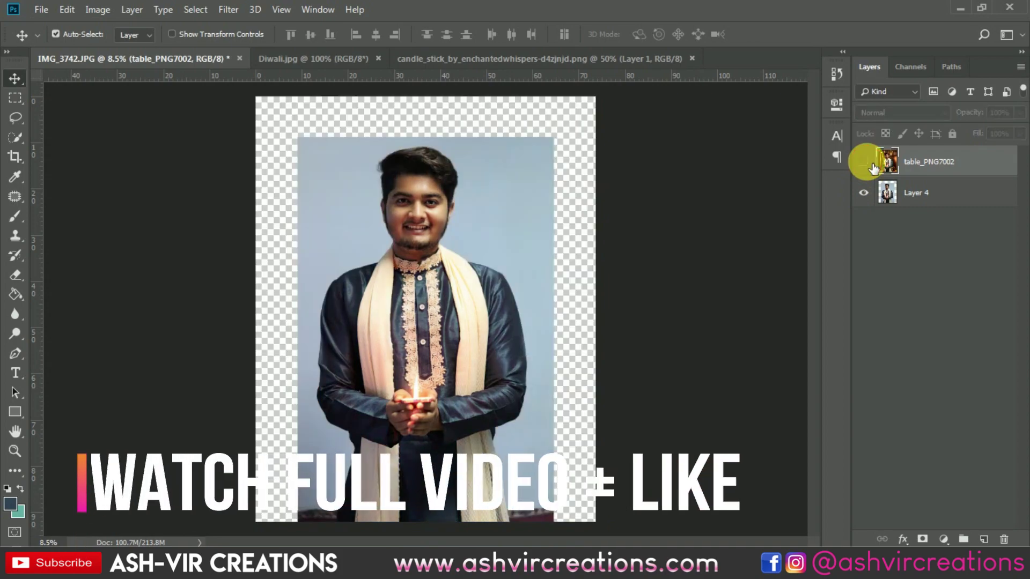
click(865, 162)
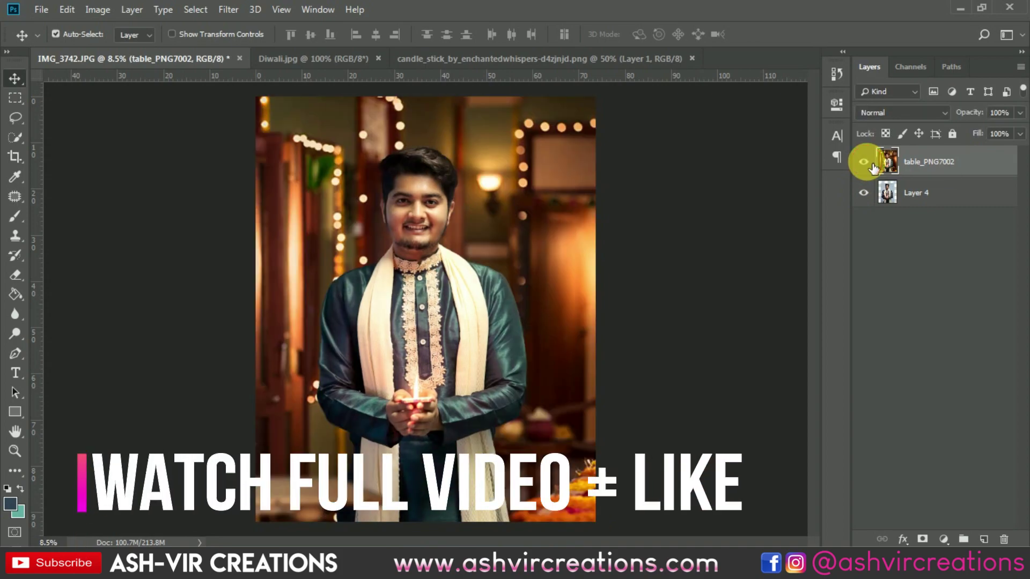
click(865, 162)
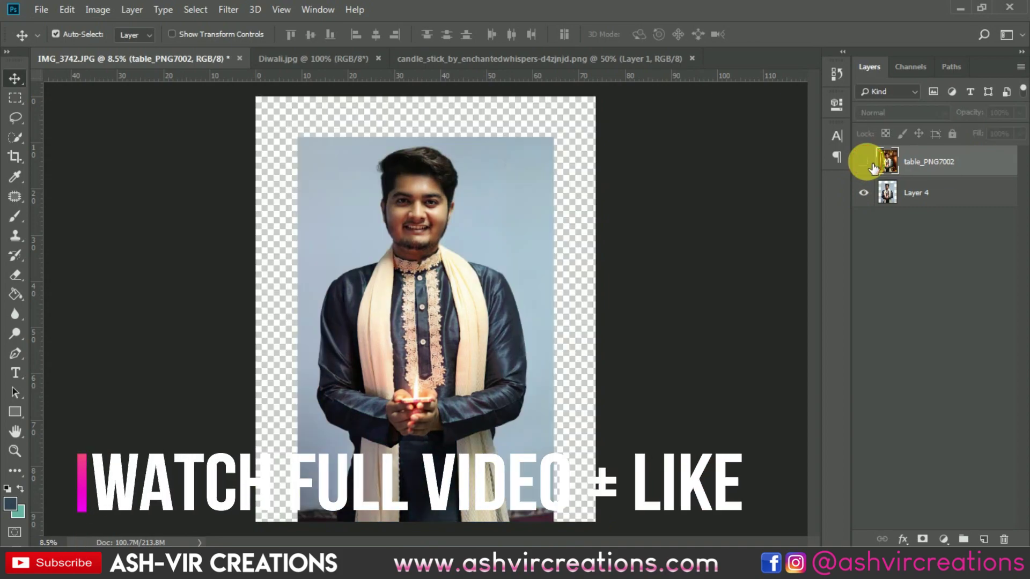
click(866, 163)
click(865, 163)
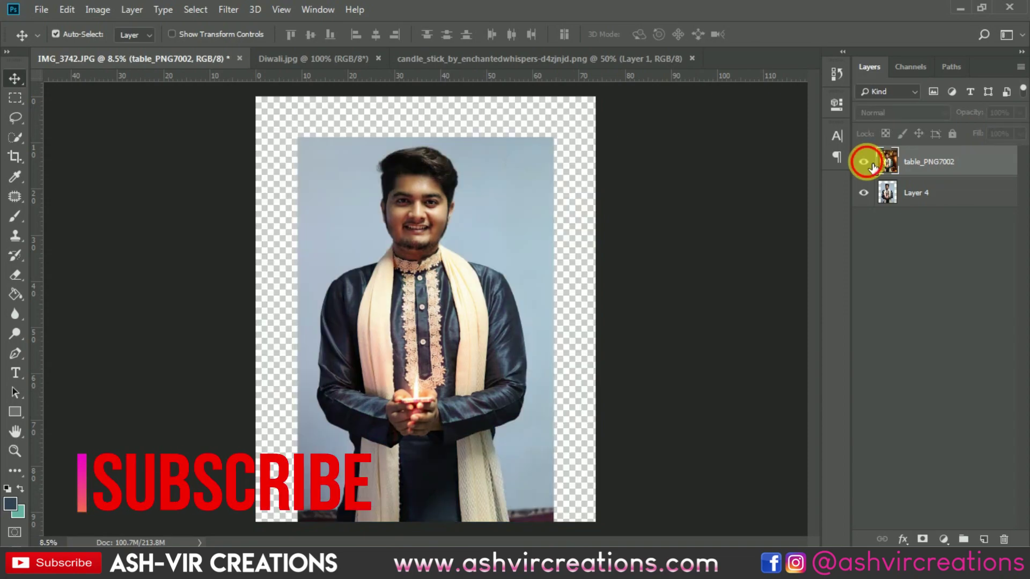
click(865, 162)
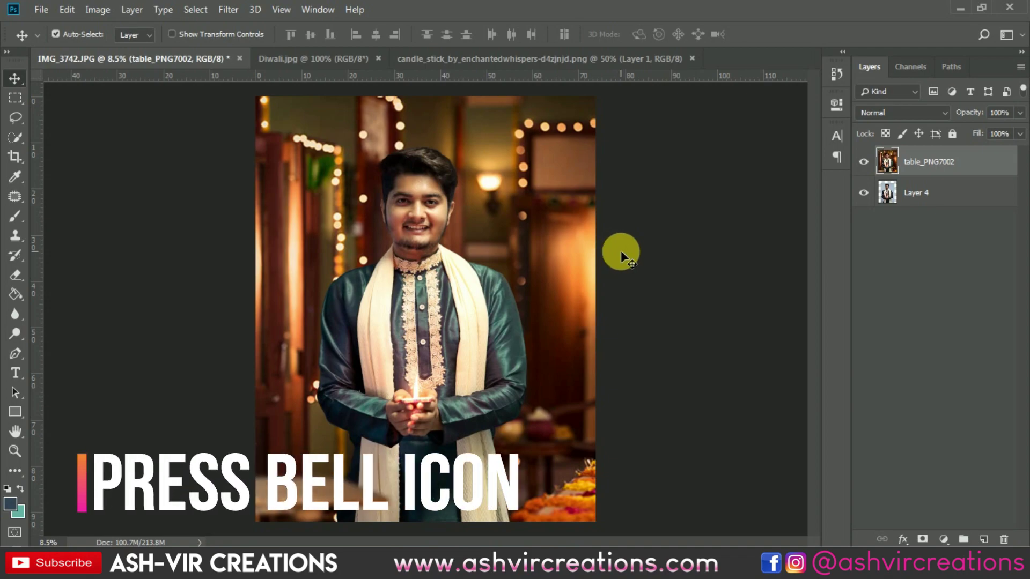
scroll(689, 236, down, 1)
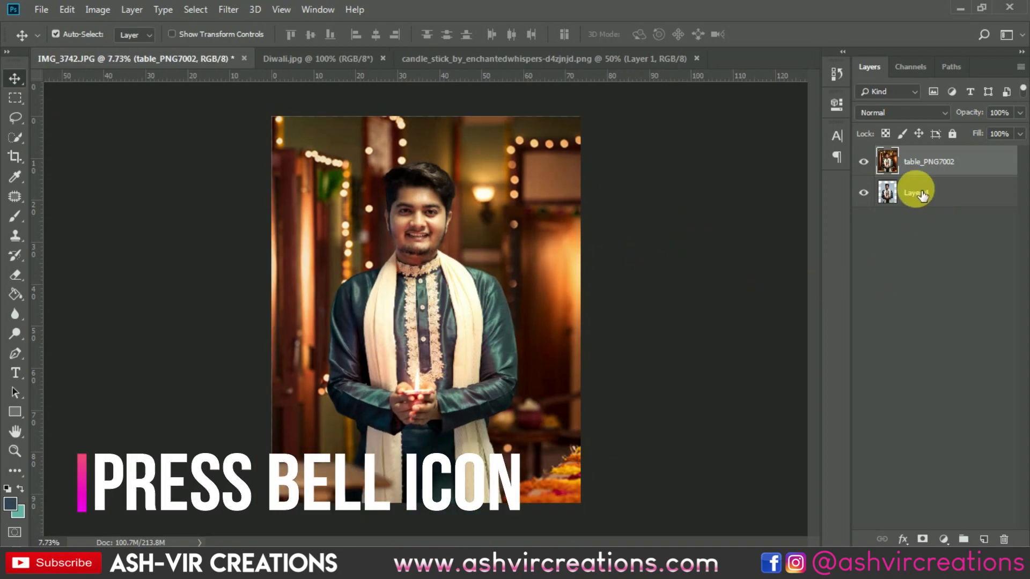
click(865, 163)
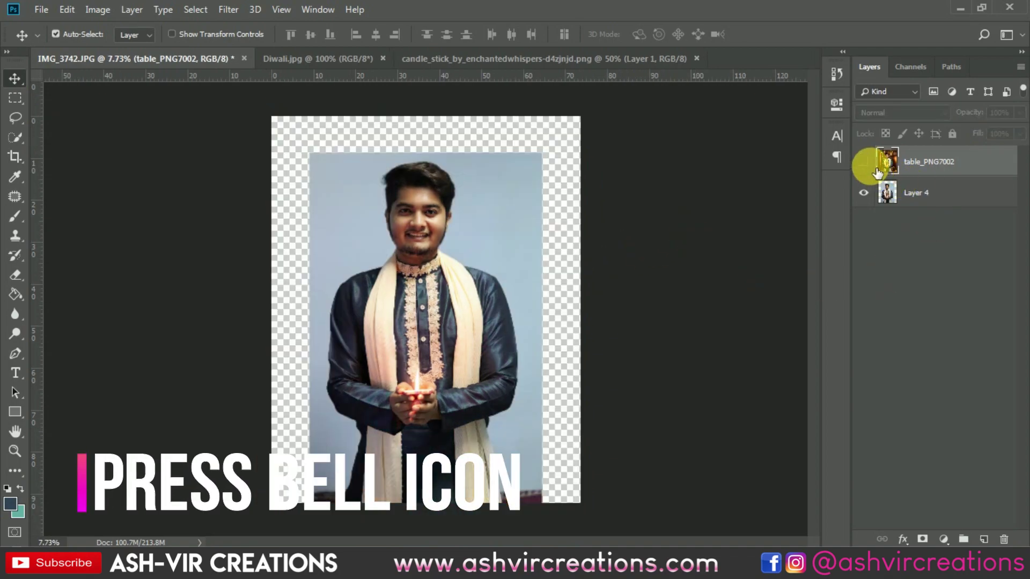
click(865, 163)
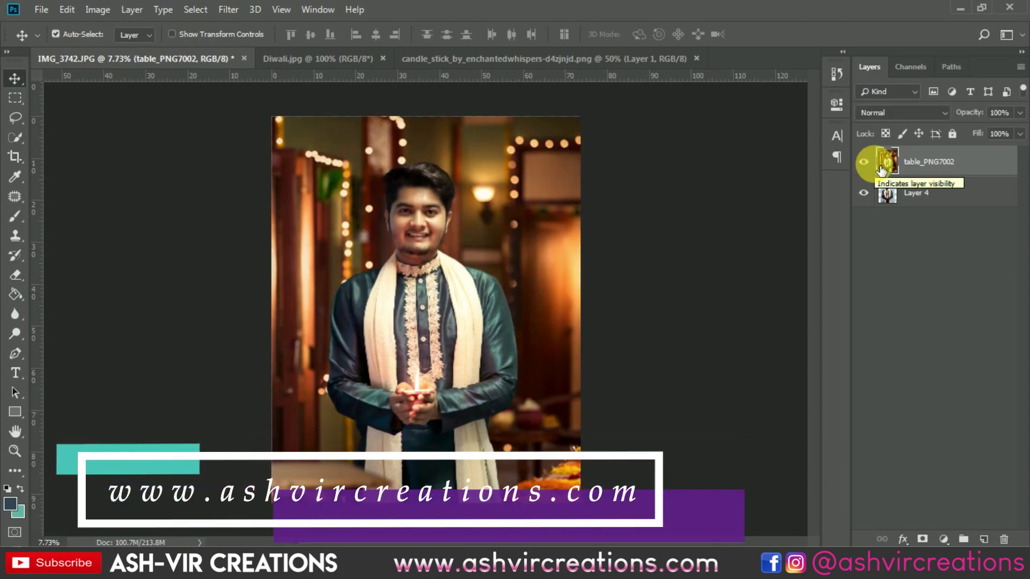
- Hide all panels with Tab, then zoom and pan across the finished Diwali portrait
key(Tab)
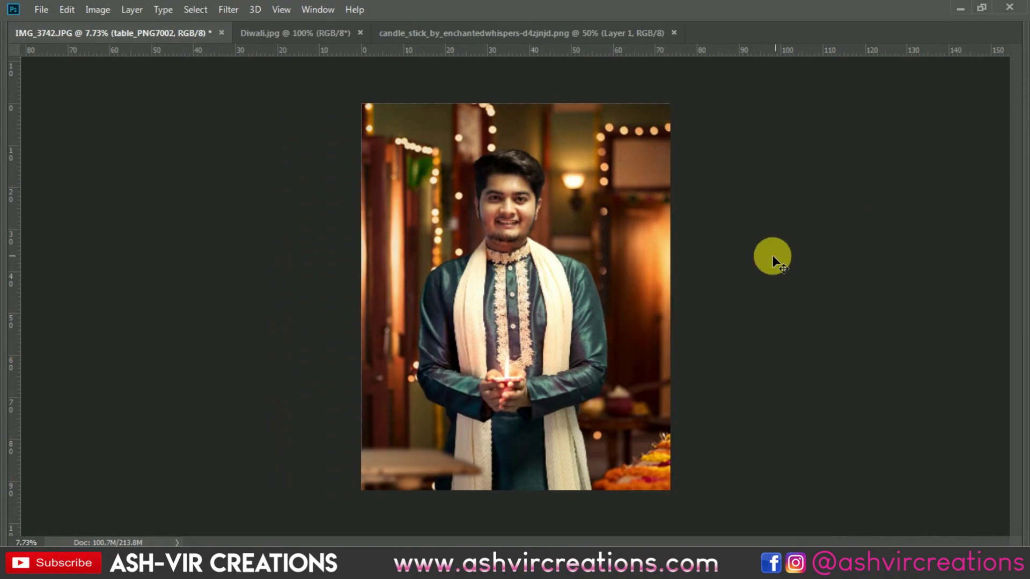
scroll(773, 255, up, 2)
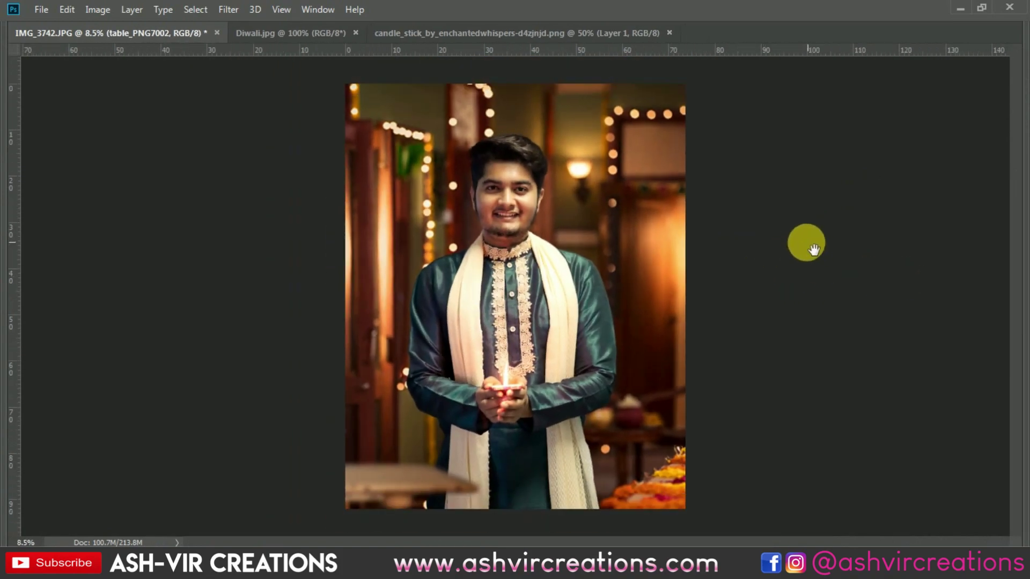
scroll(736, 248, up, 1)
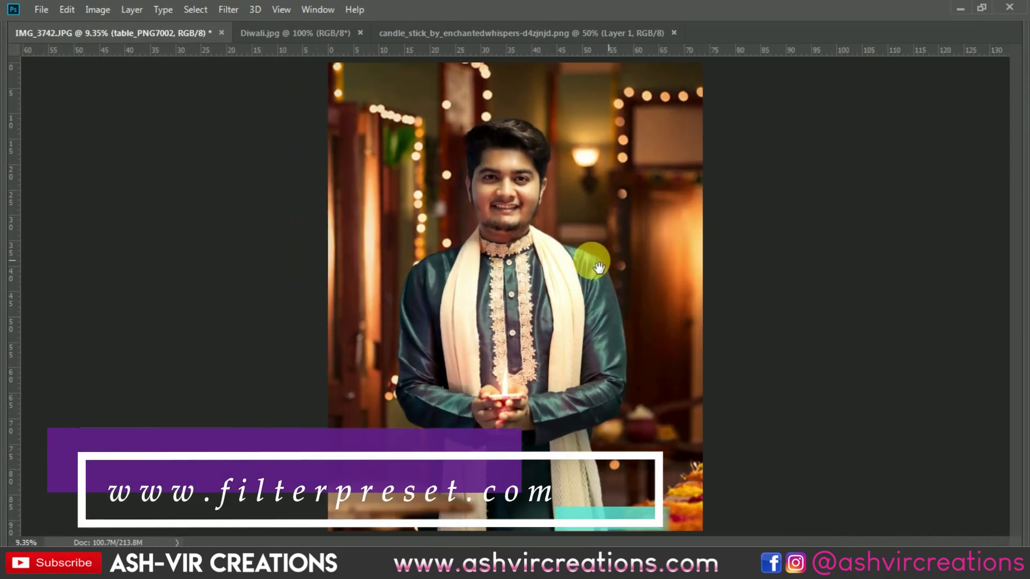
scroll(703, 261, up, 2)
drag(697, 262, 668, 266)
scroll(546, 270, down, 2)
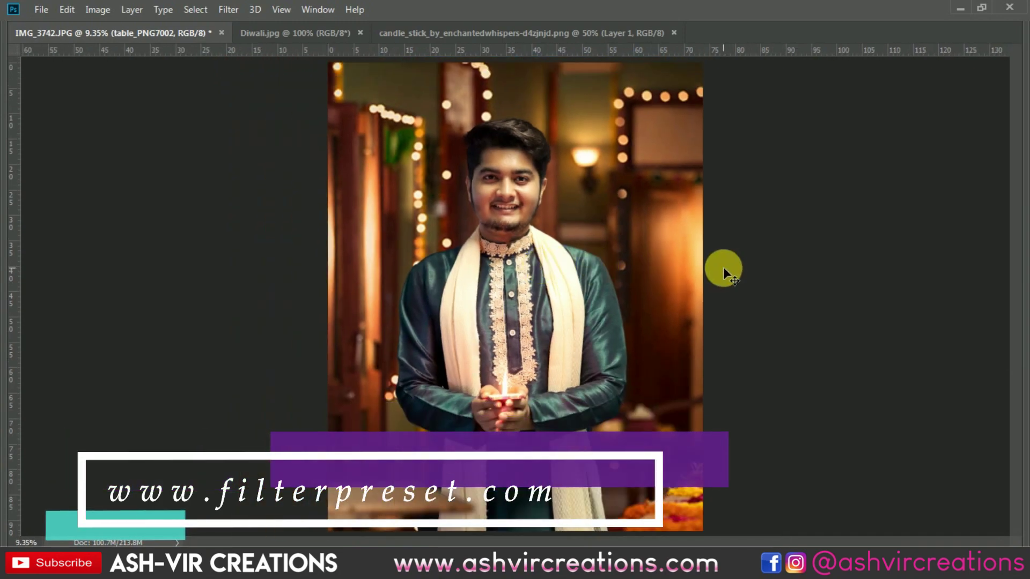
scroll(616, 292, up, 5)
drag(616, 292, 646, 331)
scroll(735, 313, down, 5)
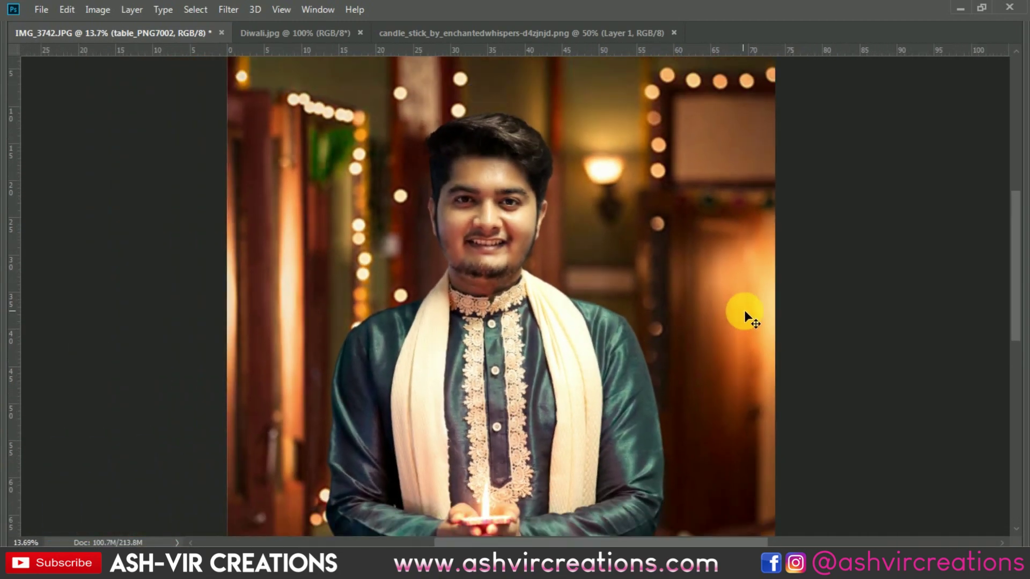